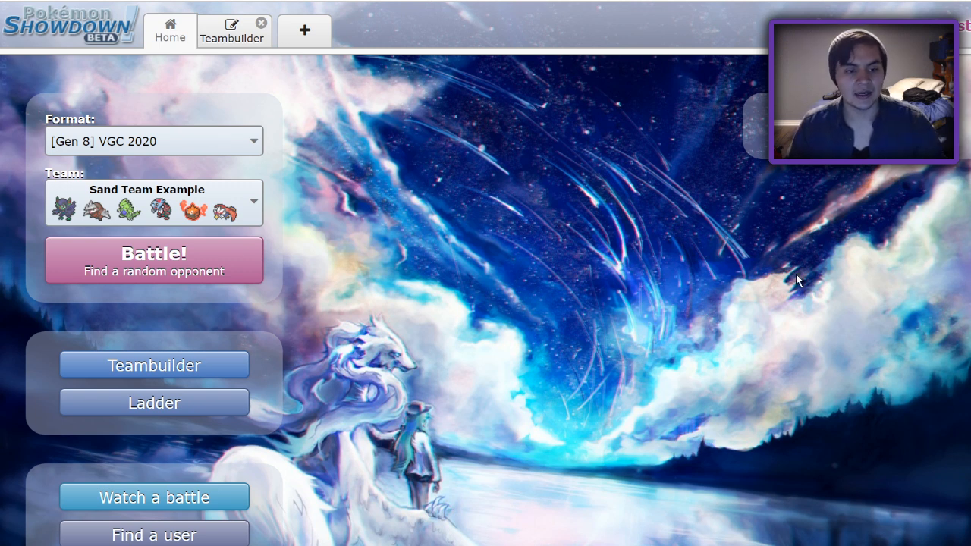
Step: Reach the Sand Offense folder in Teambuilder and drag Sand Setters to the top of its list
left_click(185, 365)
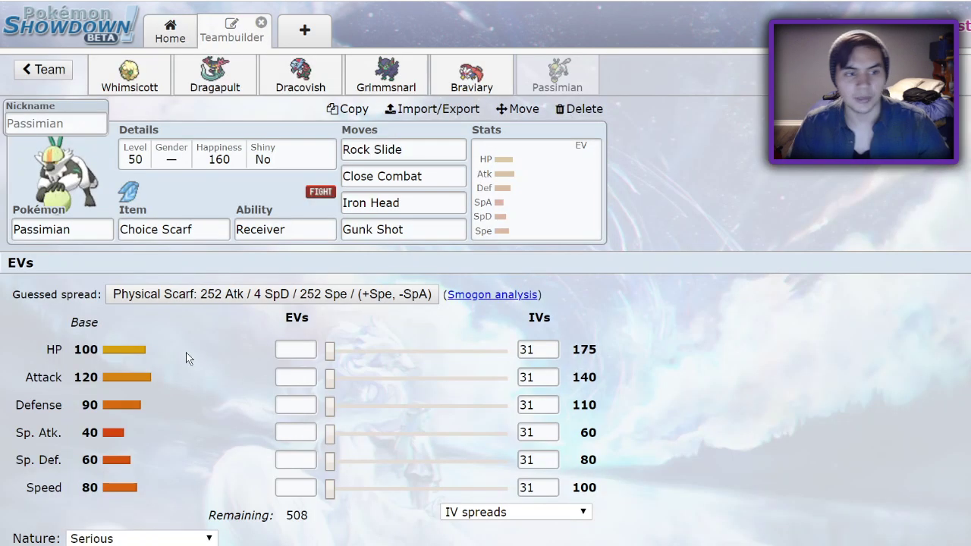
left_click(46, 69)
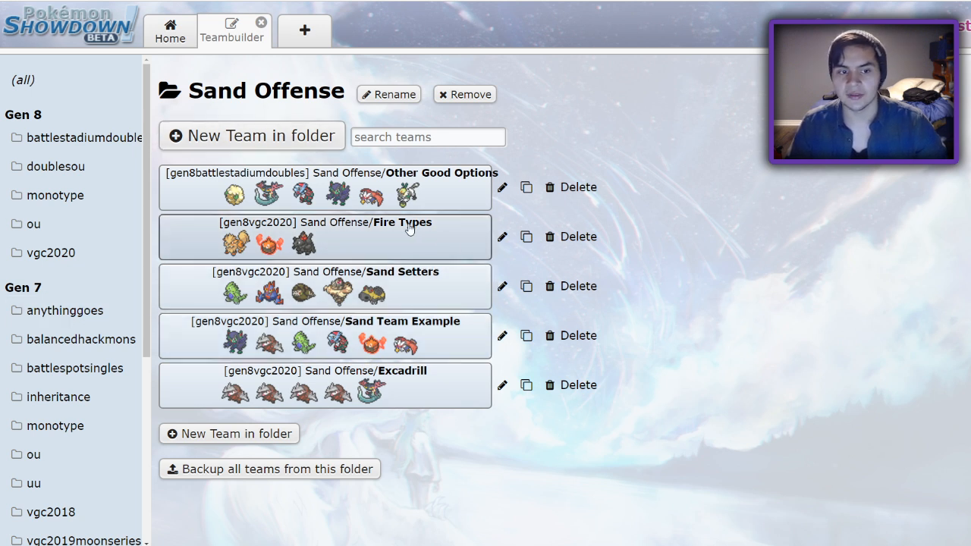
left_click_drag(383, 288, 383, 182)
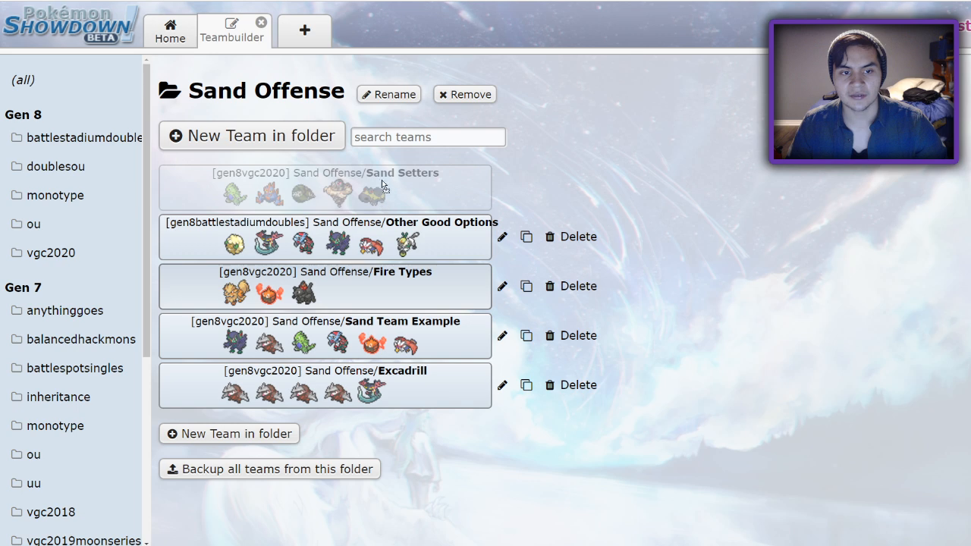
Step: Review Tyranitar's stat spread, then Gigalith, Sandaconda, Gmax Sandaconda and Hippowdon, ending back on Tyranitar
left_click(304, 198)
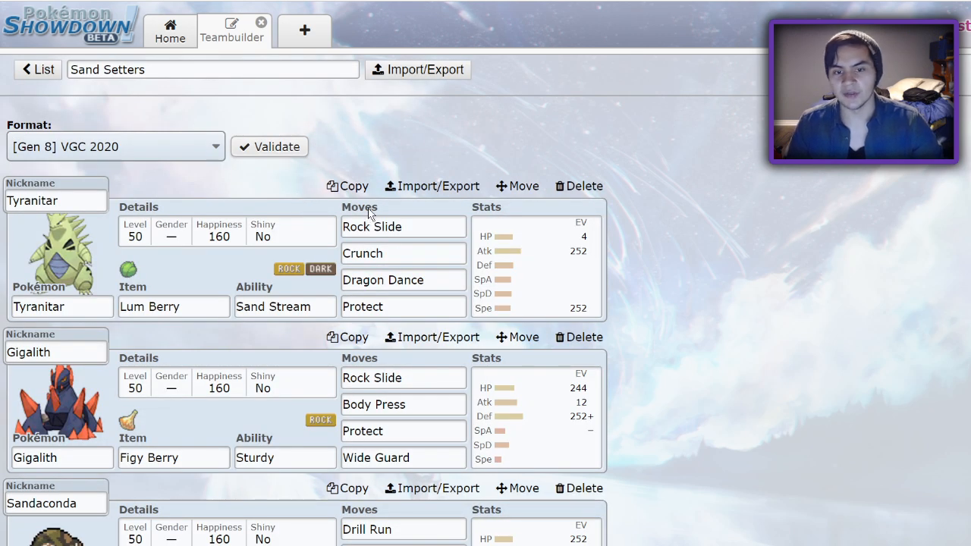
scroll(397, 272, "down", 1)
scroll(396, 271, "up", 1)
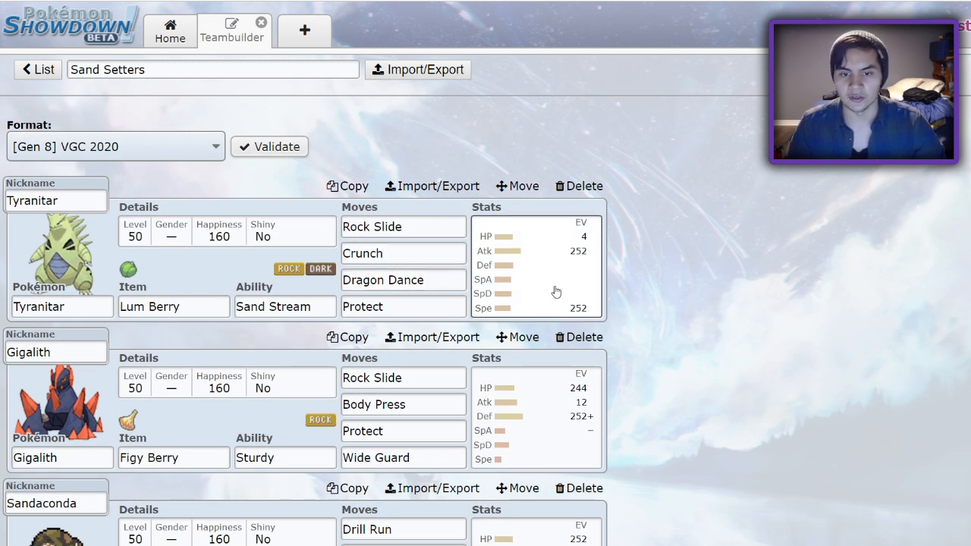
left_click(477, 296)
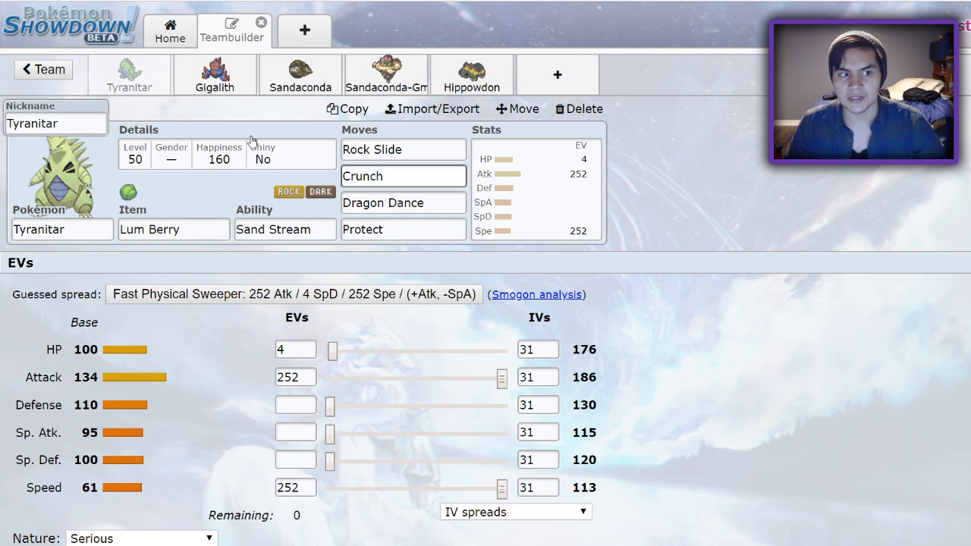
left_click(214, 74)
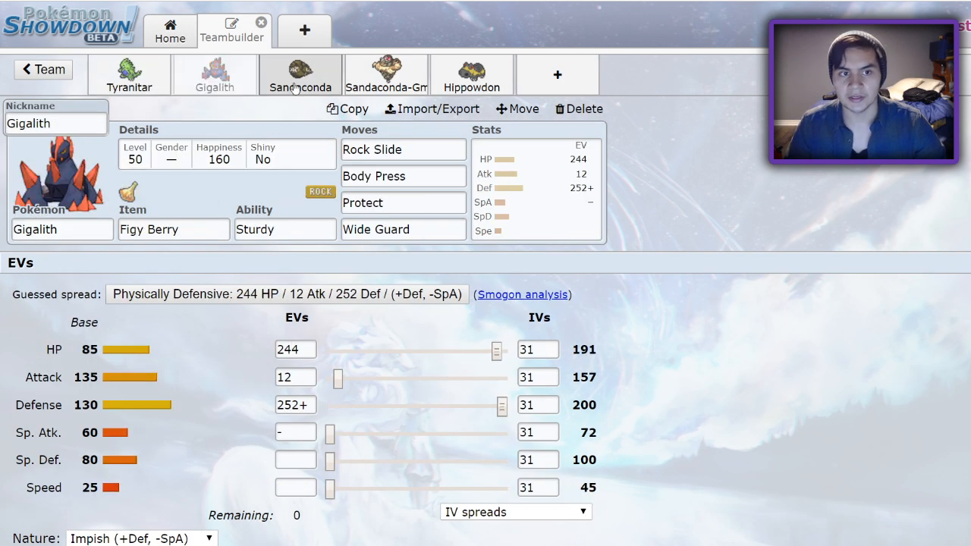
left_click(300, 75)
left_click(386, 76)
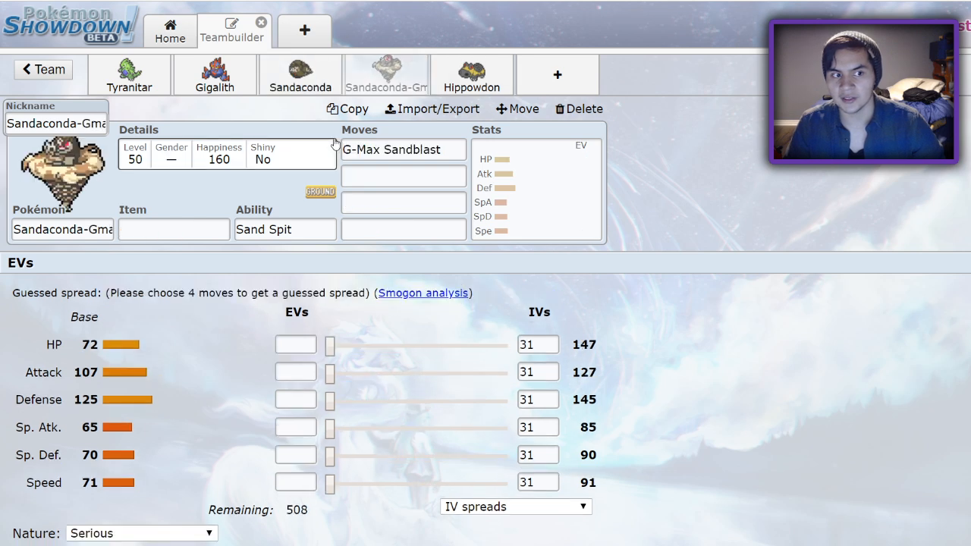
left_click(469, 76)
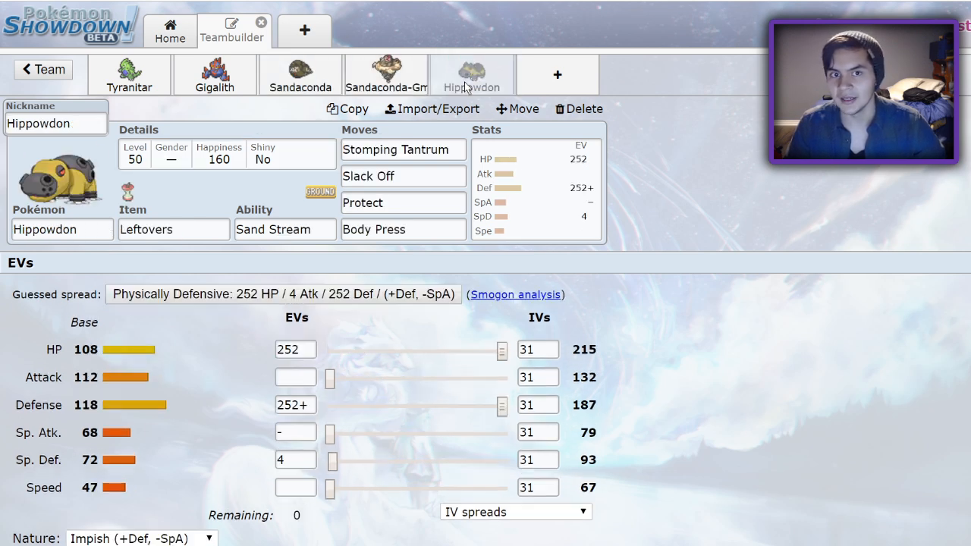
left_click(131, 76)
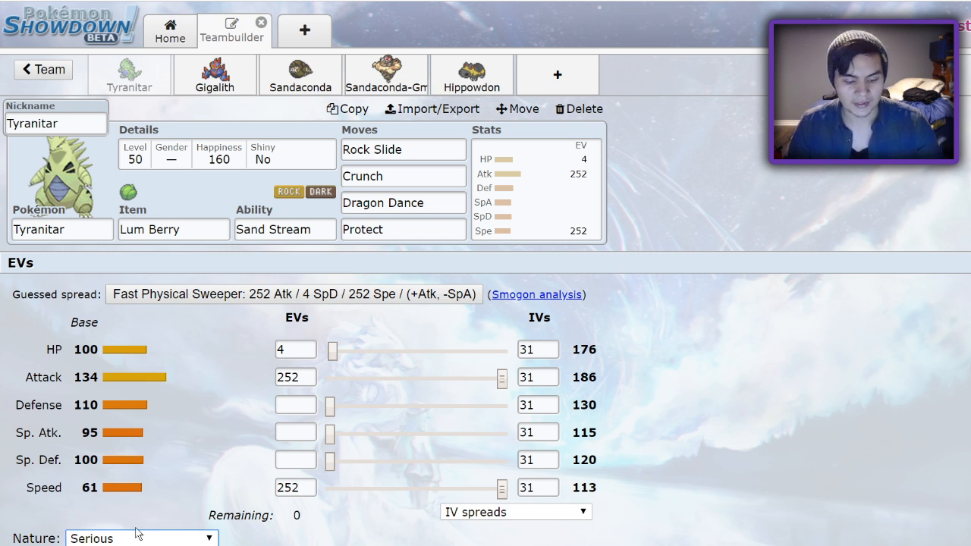
Step: Set Tyranitar's nature to Jolly and inspect Dragon Dance, its held item and Rock Slide
key("j")
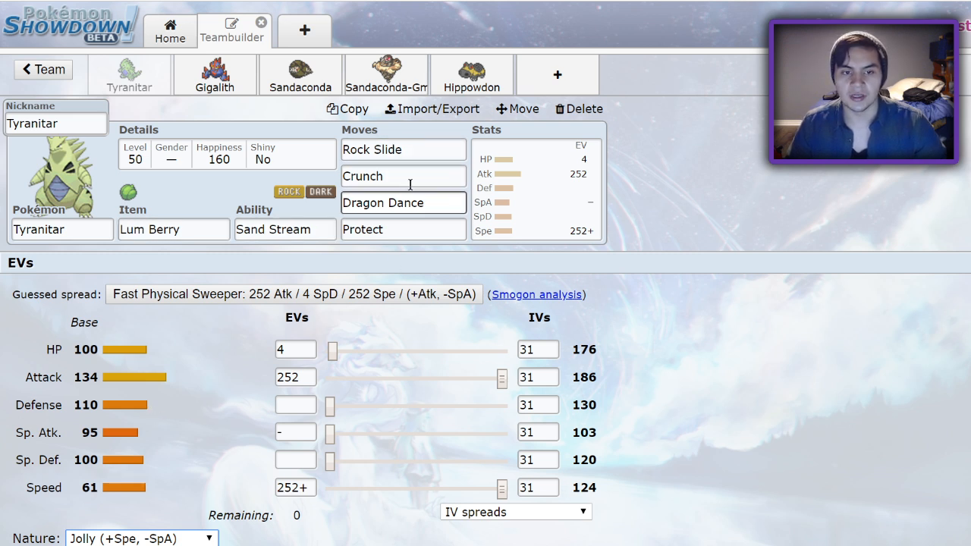
left_click(426, 205)
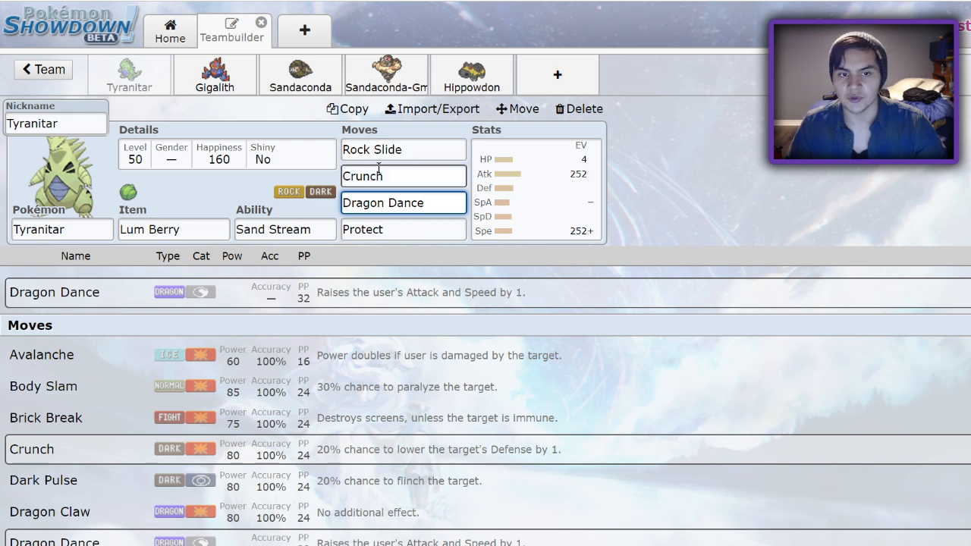
left_click(215, 229)
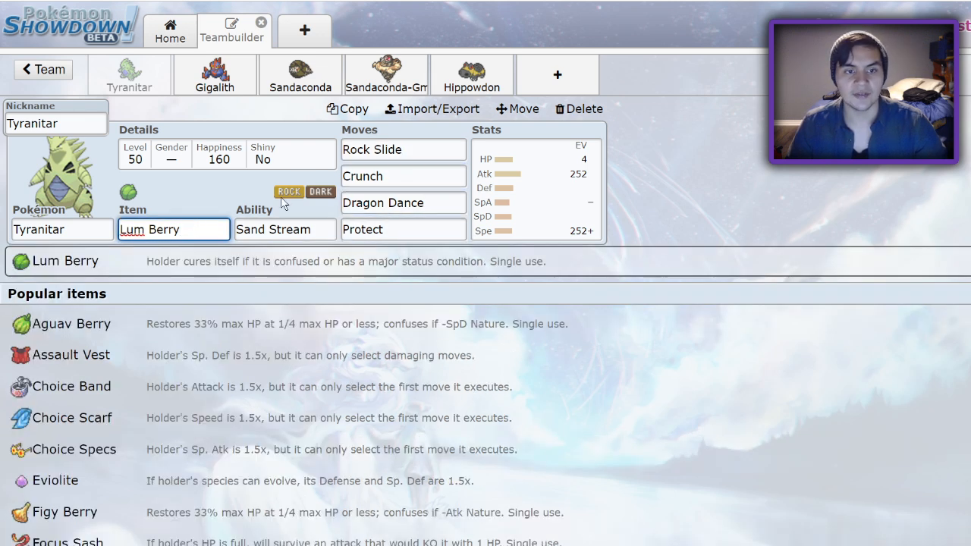
left_click(434, 152)
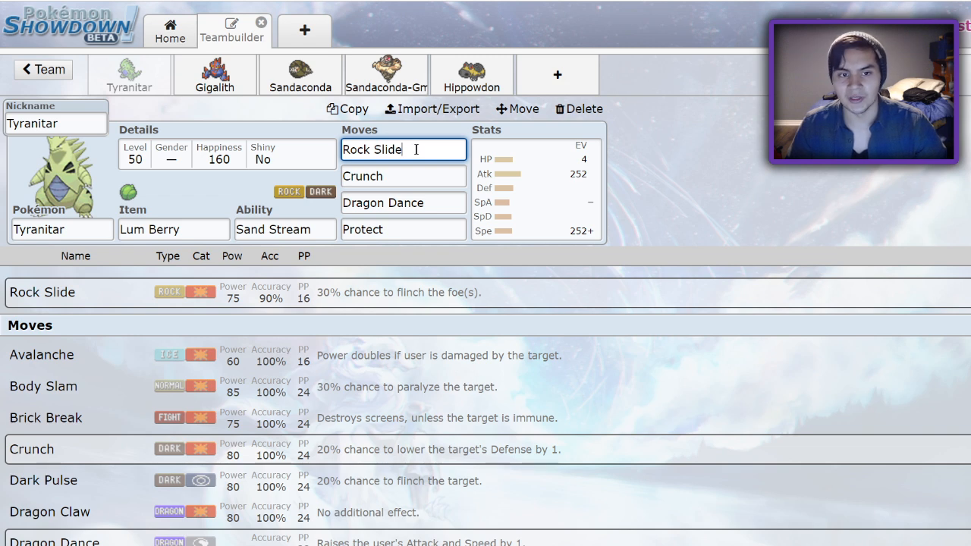
left_click(515, 185)
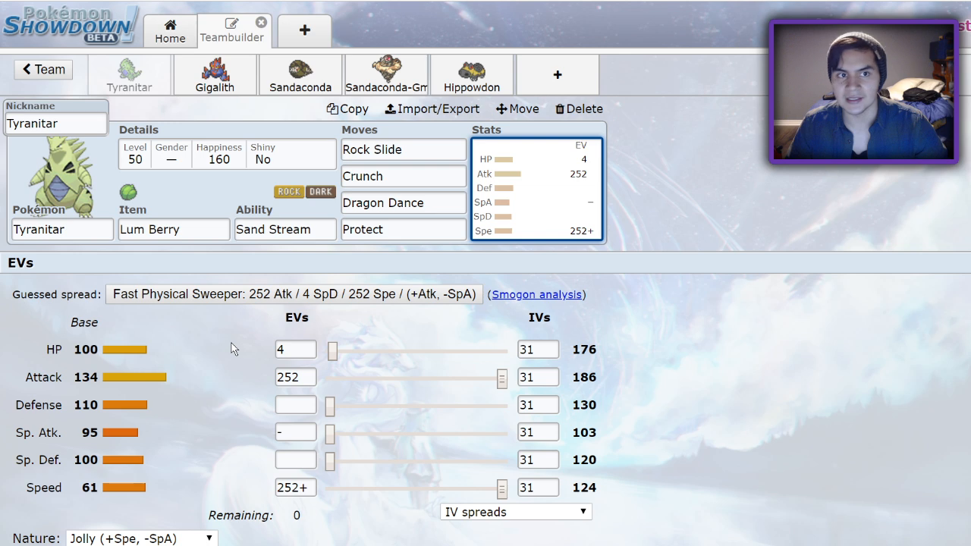
Step: Set Gigalith's ability to Sand Stream
left_click(228, 78)
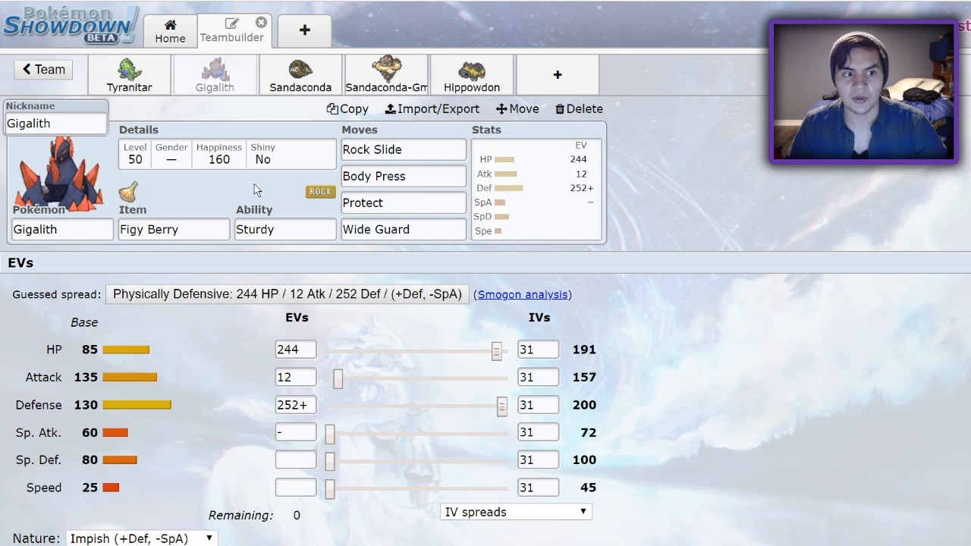
left_click(284, 229)
left_click(117, 418)
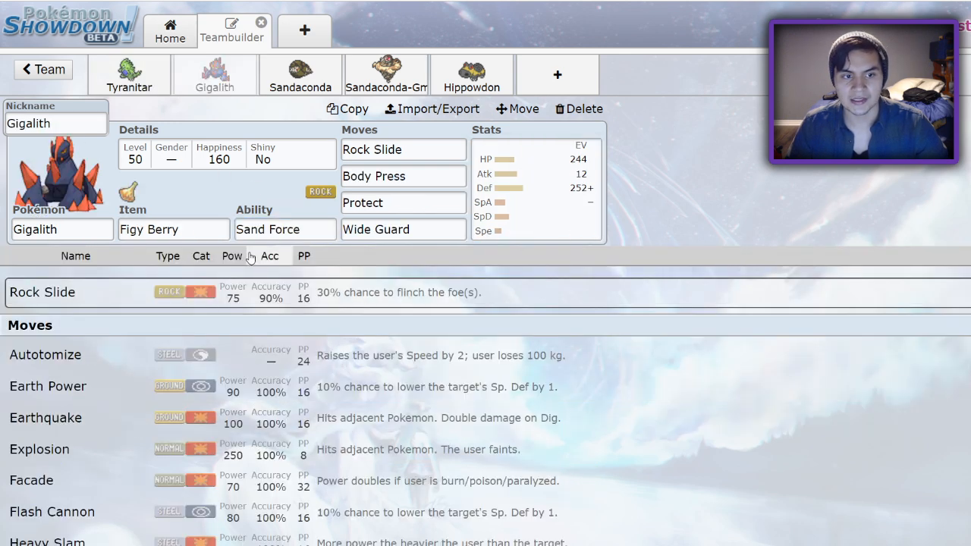
left_click(285, 229)
left_click(195, 355)
left_click(530, 212)
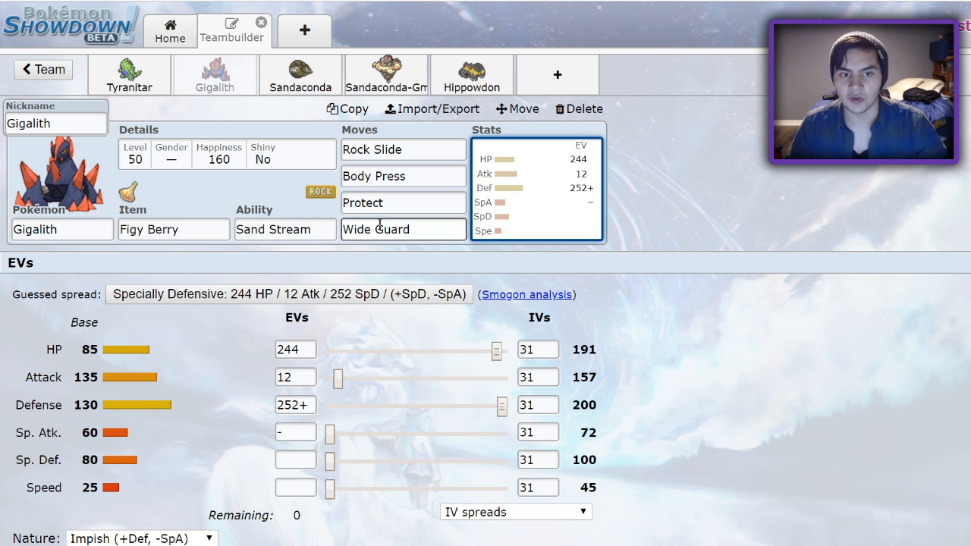
Step: Replace Gigalith's Wide Guard with Curse, checking the Body Press slot along the way
left_click(417, 229)
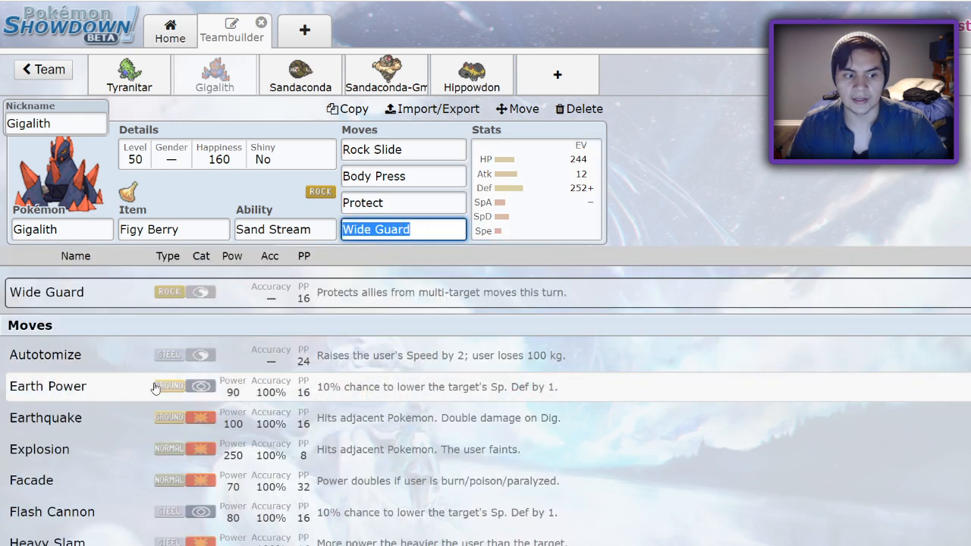
scroll(161, 393, "down", 3)
scroll(162, 393, "down", 3)
scroll(162, 379, "down", 2)
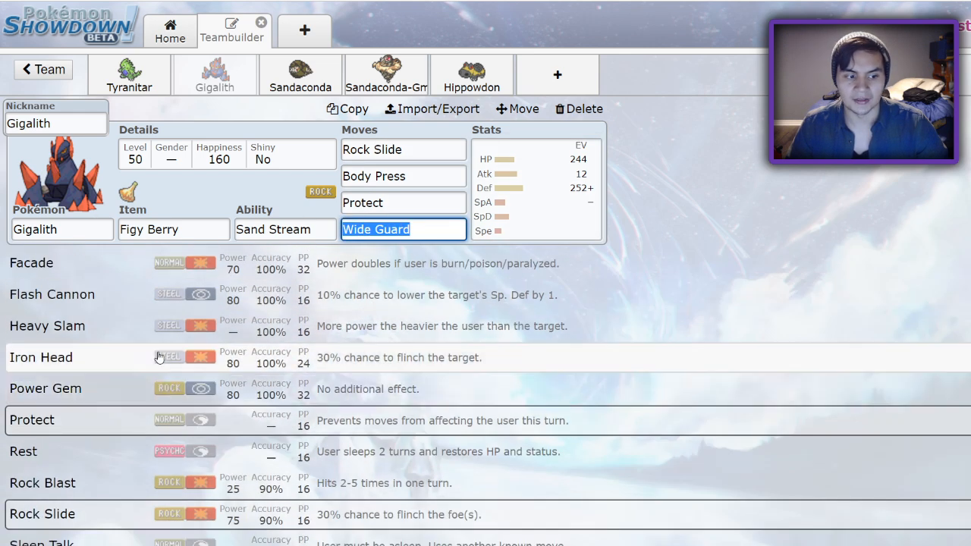
scroll(159, 356, "down", 3)
scroll(160, 356, "down", 3)
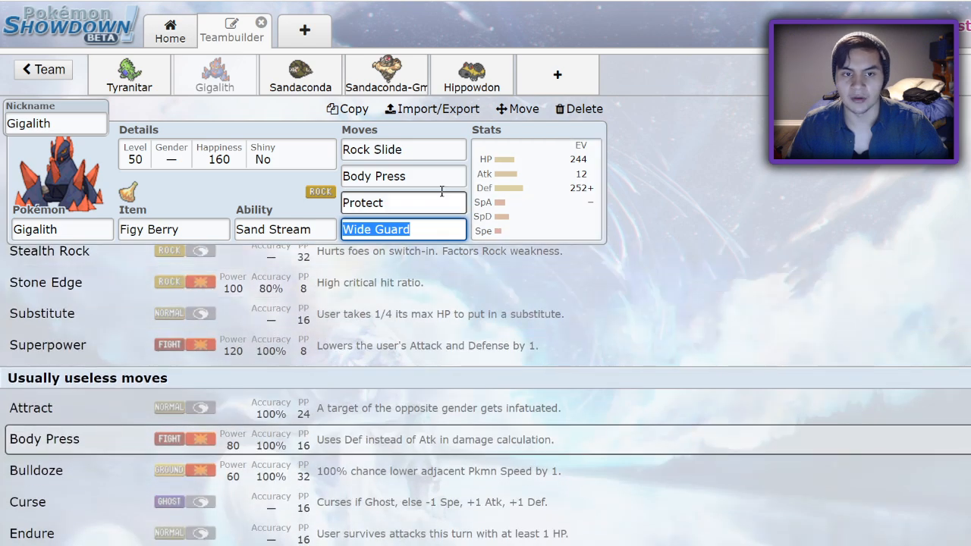
left_click(413, 176)
scroll(216, 368, "down", 3)
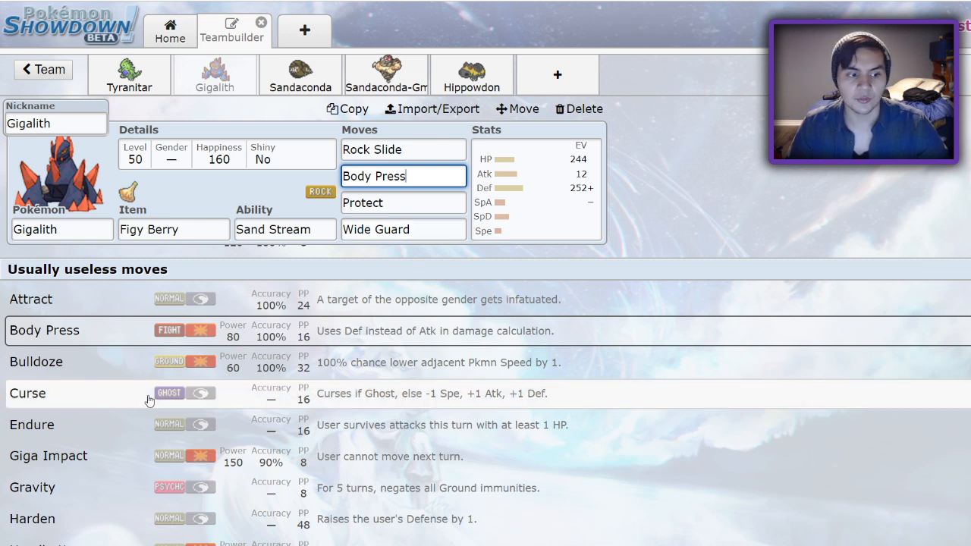
left_click(358, 229)
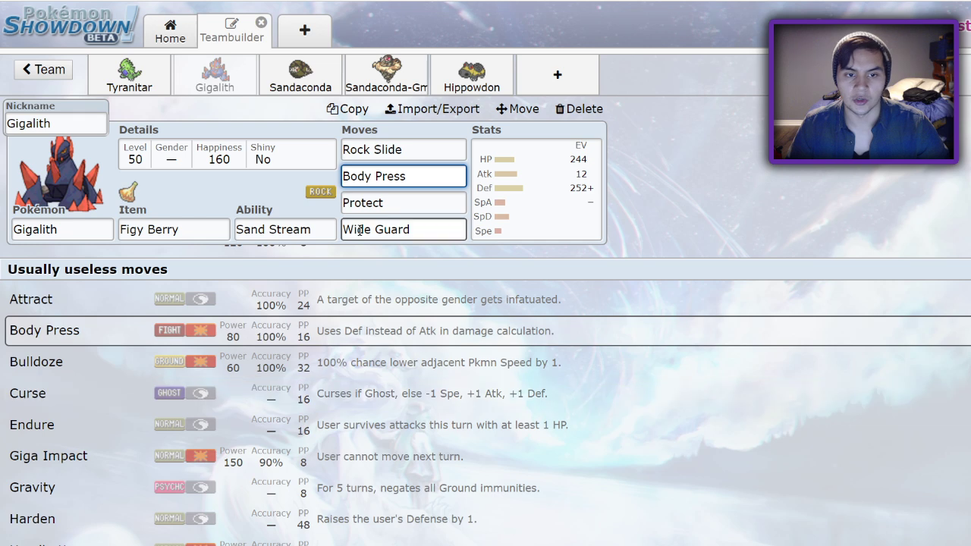
left_click(98, 394)
left_click(421, 176)
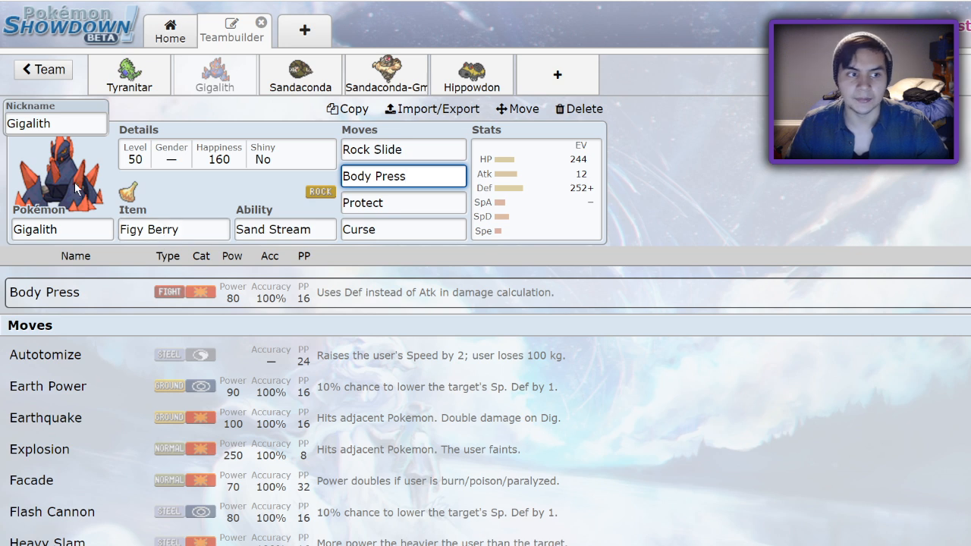
left_click(547, 217)
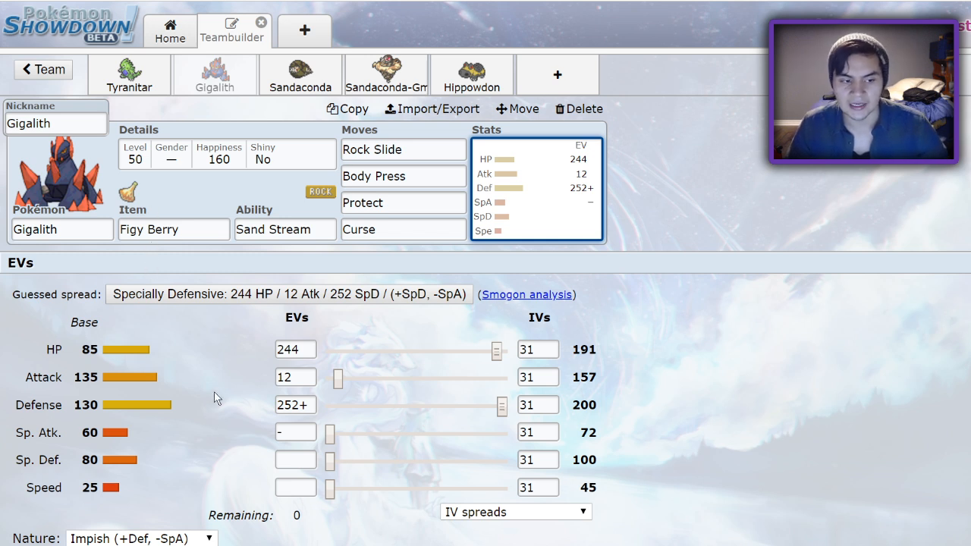
Step: Flip between Tyranitar's and Gigalith's sets, then show Sandaconda's Sand Spit set
left_click(129, 74)
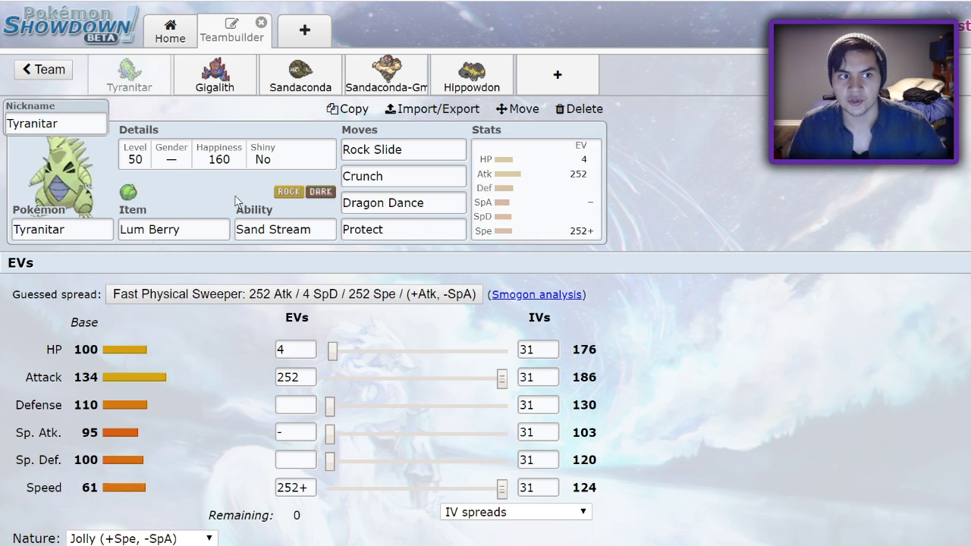
left_click(239, 84)
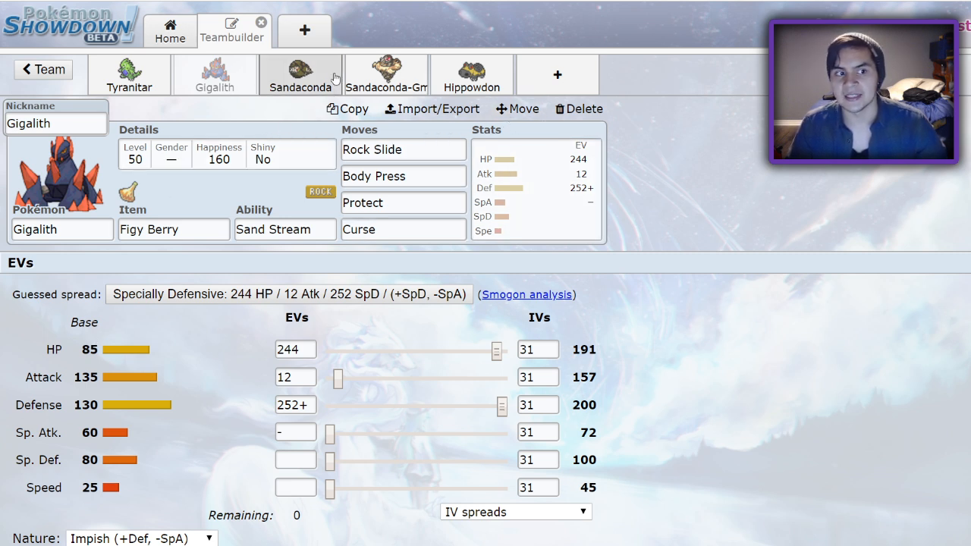
left_click(122, 74)
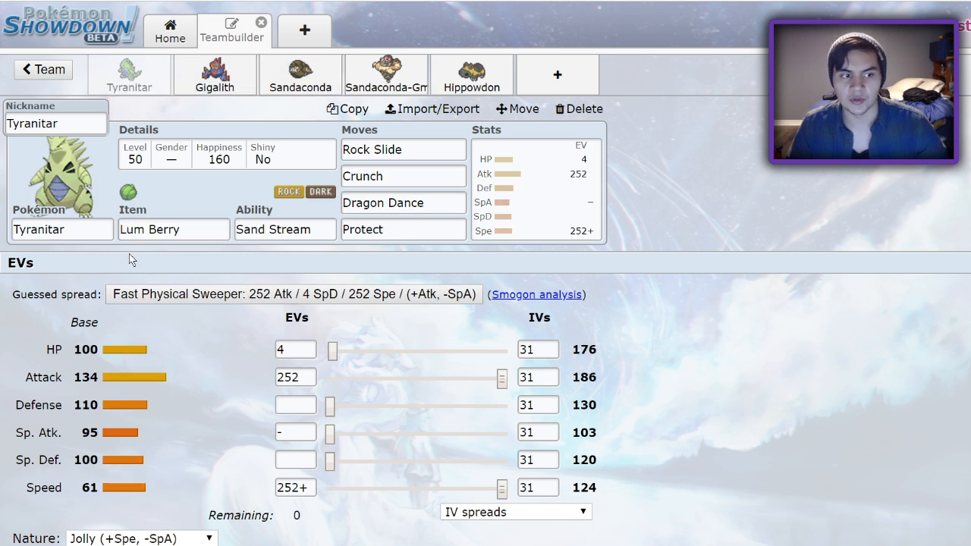
left_click(220, 79)
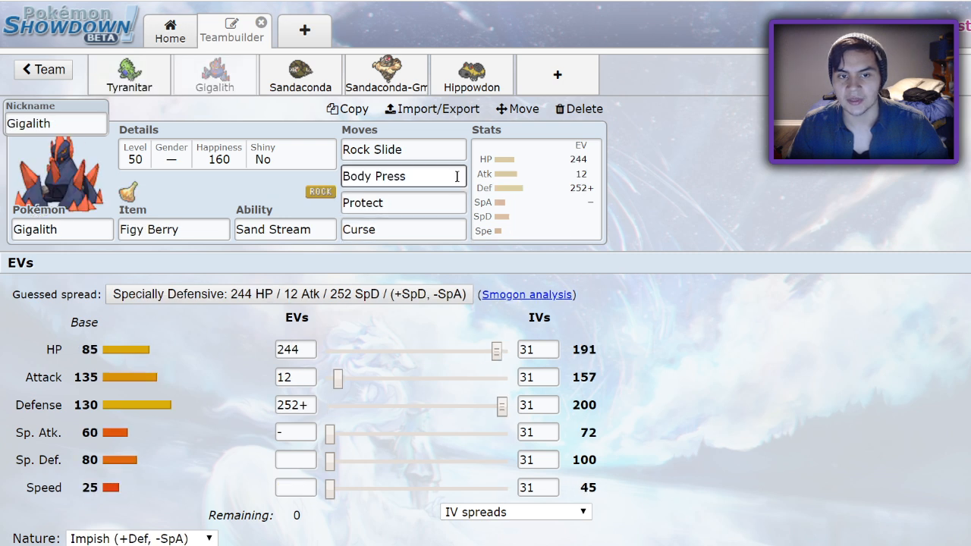
left_click(297, 76)
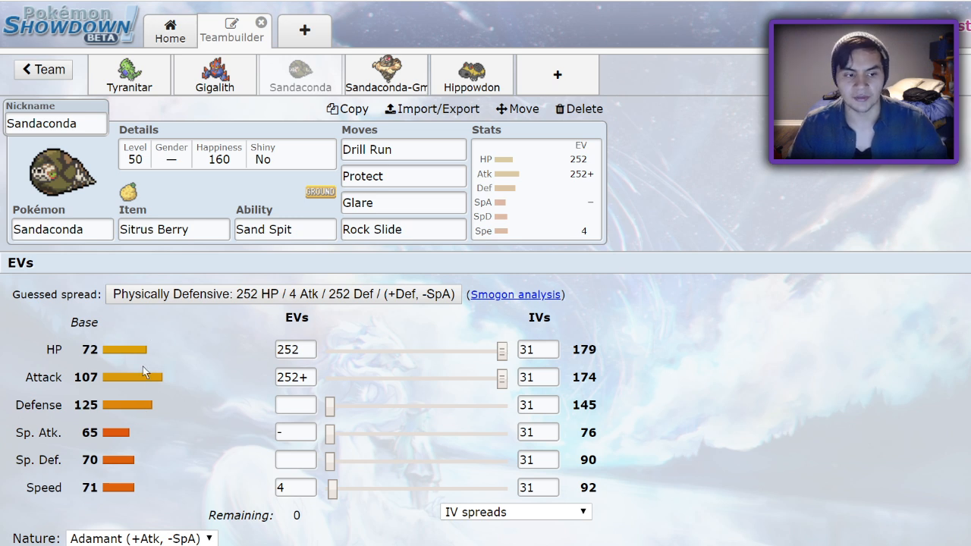
Step: Inspect Sandaconda's Drill Run, Protect and Glare, then replace Rock Slide with Coil
left_click(438, 148)
left_click(429, 176)
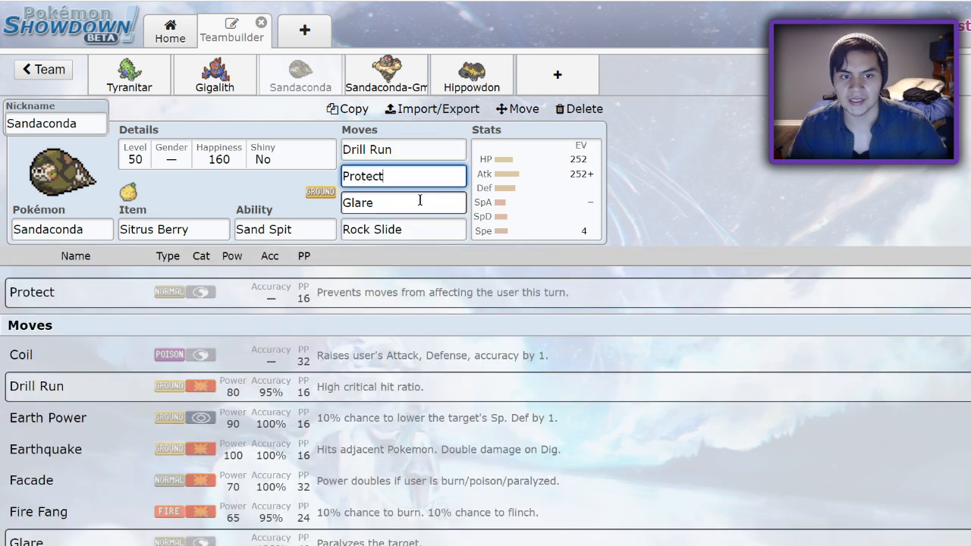
left_click(401, 203)
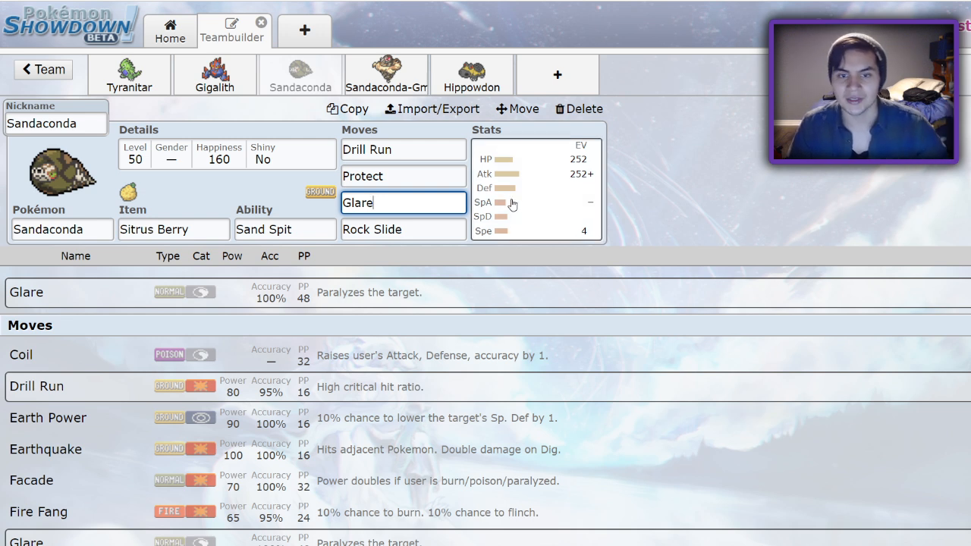
left_click(413, 229)
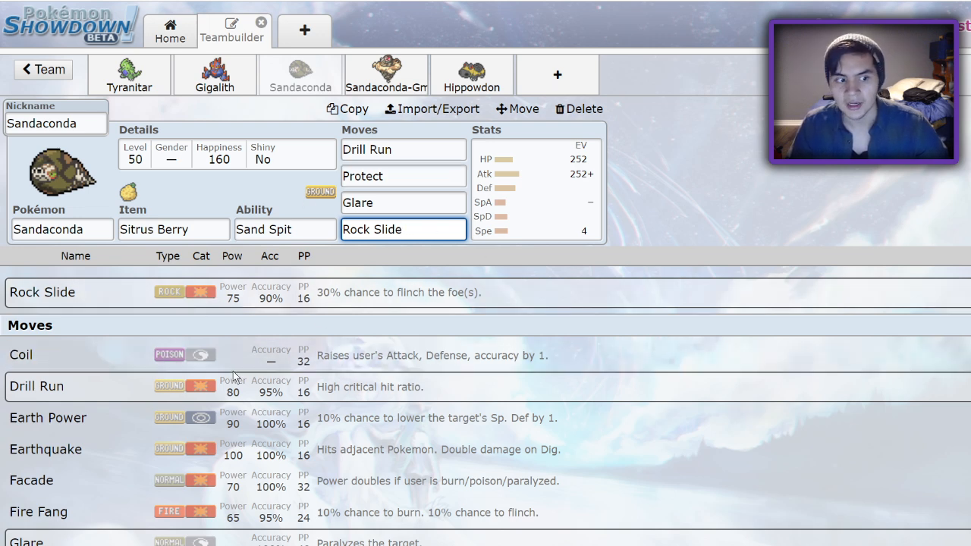
left_click(253, 354)
left_click(412, 229)
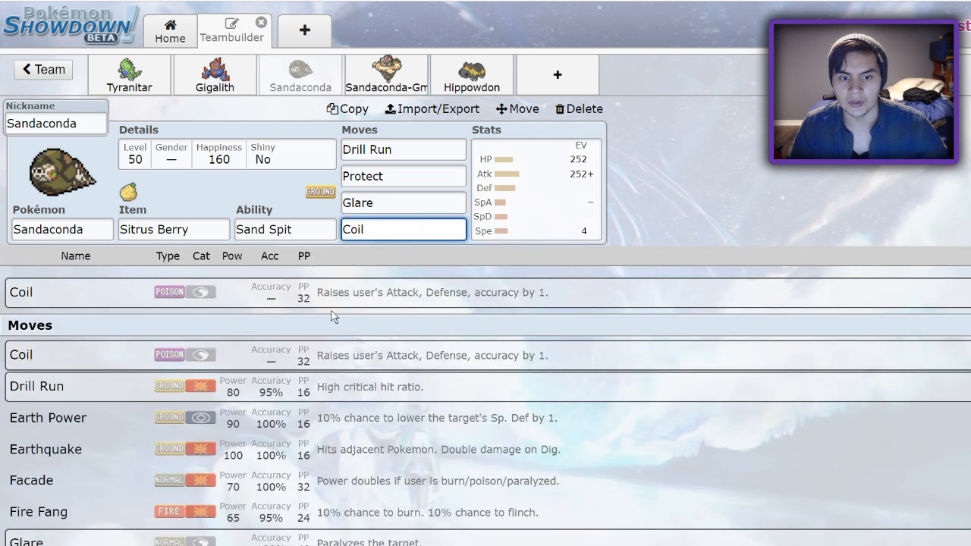
left_click(403, 149)
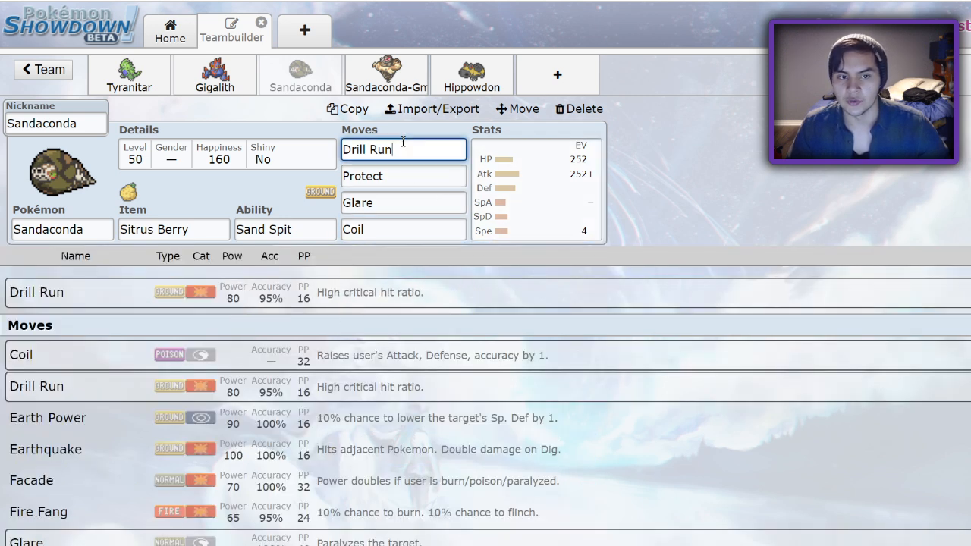
left_click(404, 229)
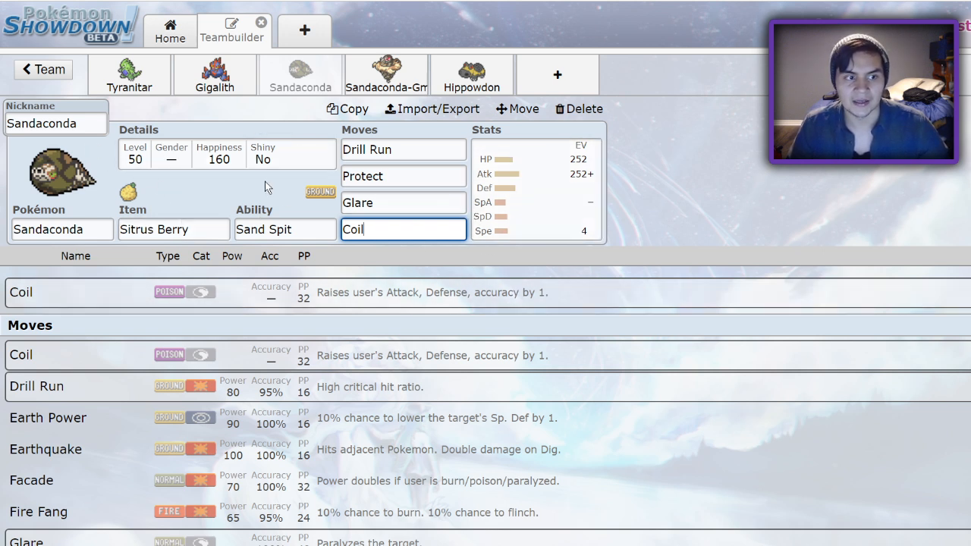
Step: Show the Sandaconda-Gmax set and its G-Max Sandblast move
left_click(371, 73)
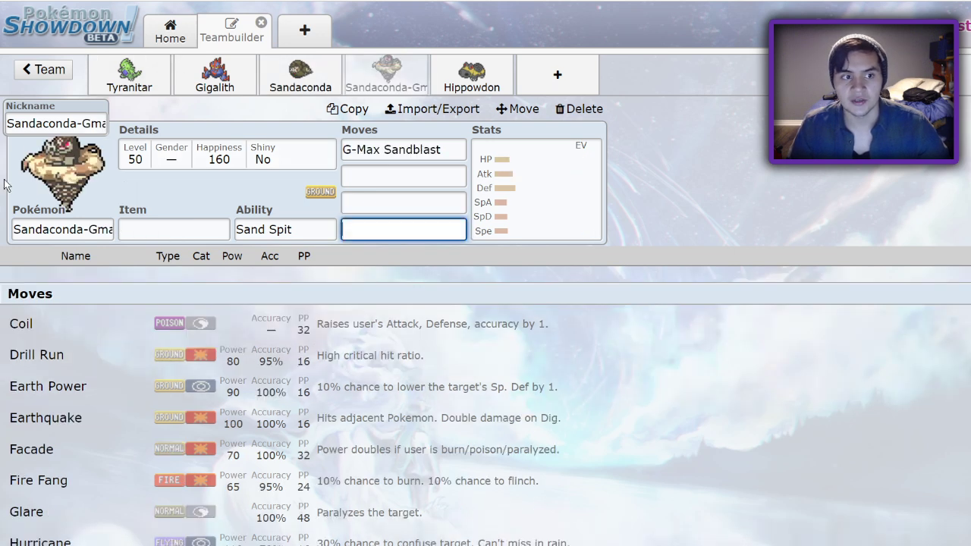
left_click(440, 149)
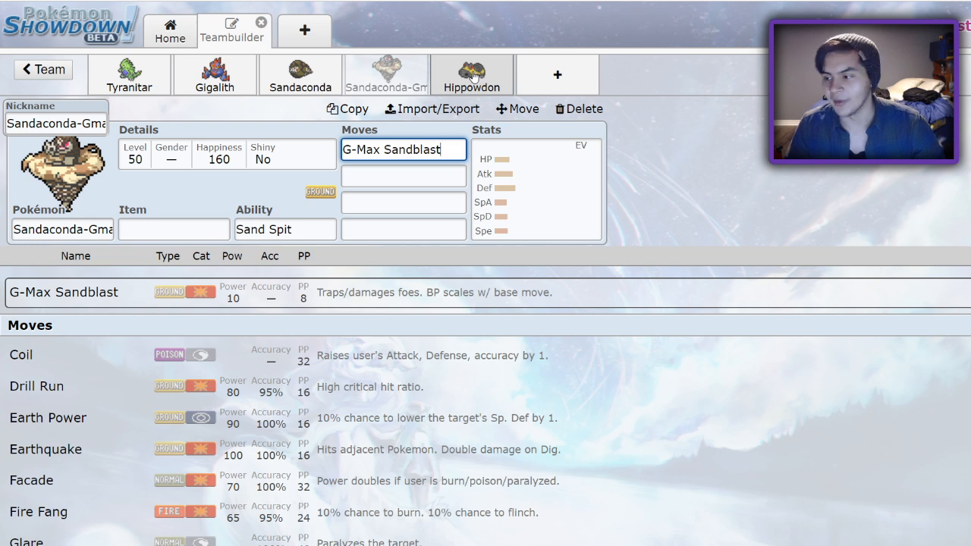
Step: Show Hippowdon's defensive EV spread, glance at Gigalith and Tyranitar, and return to Hippowdon
left_click(475, 75)
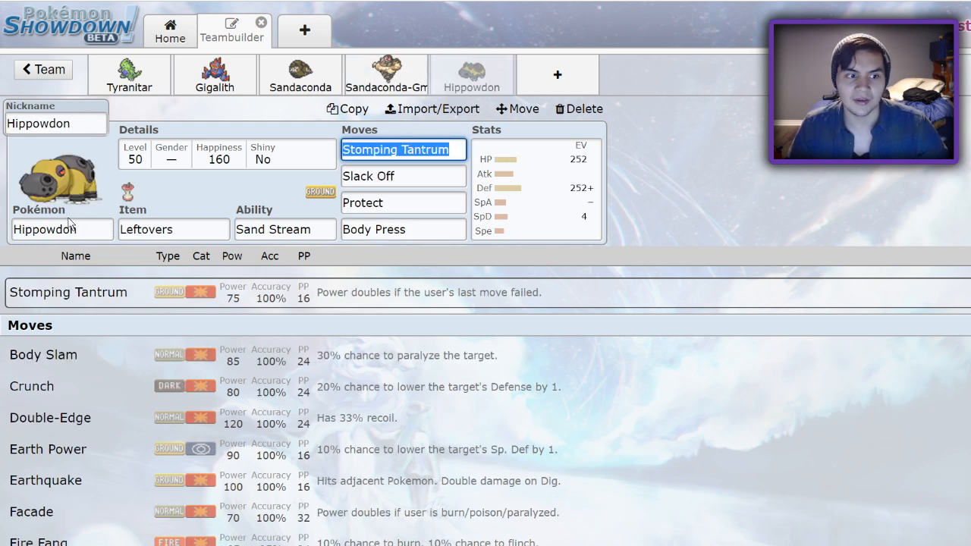
left_click(525, 203)
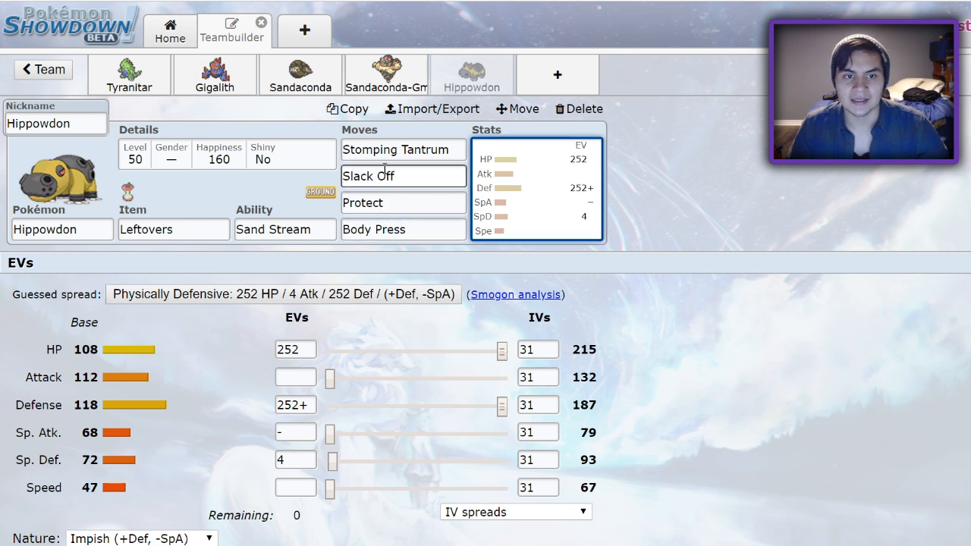
left_click(415, 234)
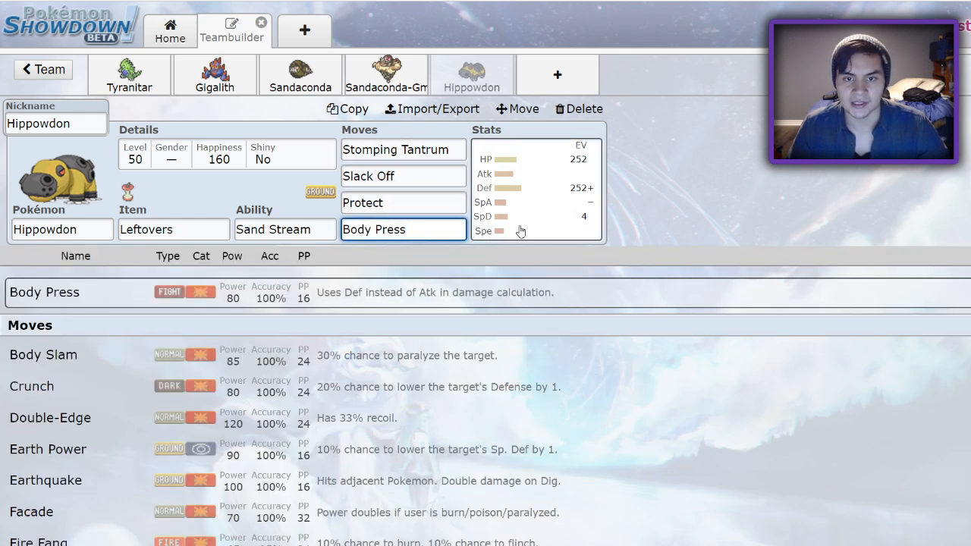
left_click(504, 227)
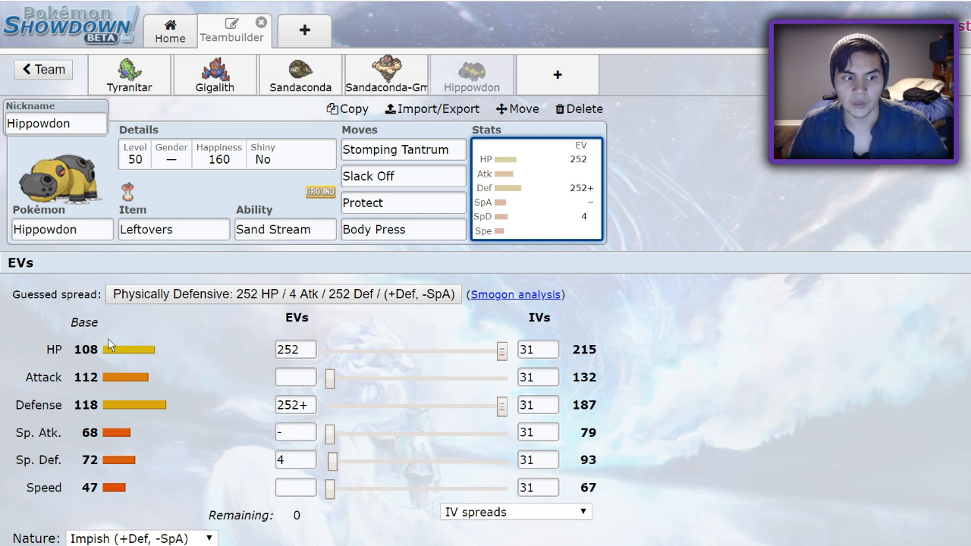
left_click(215, 75)
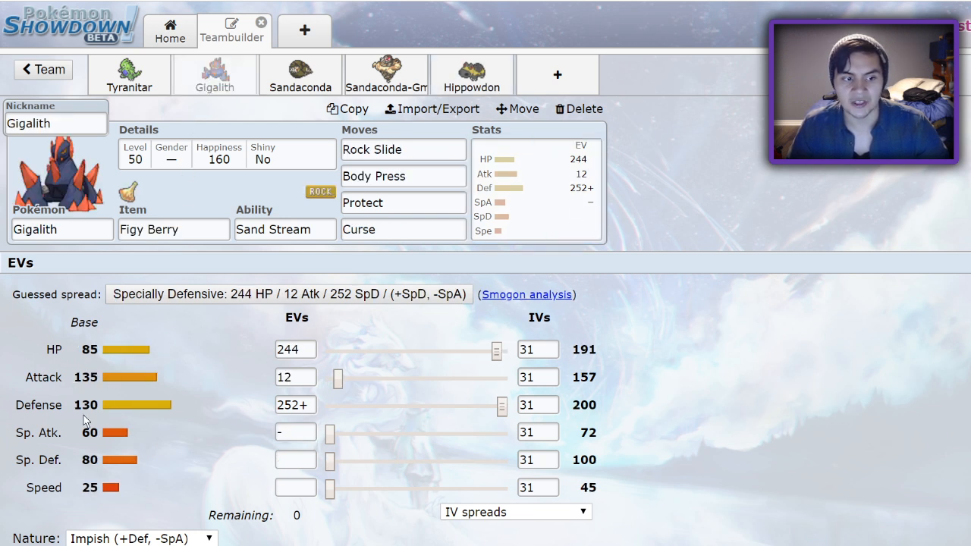
left_click(129, 74)
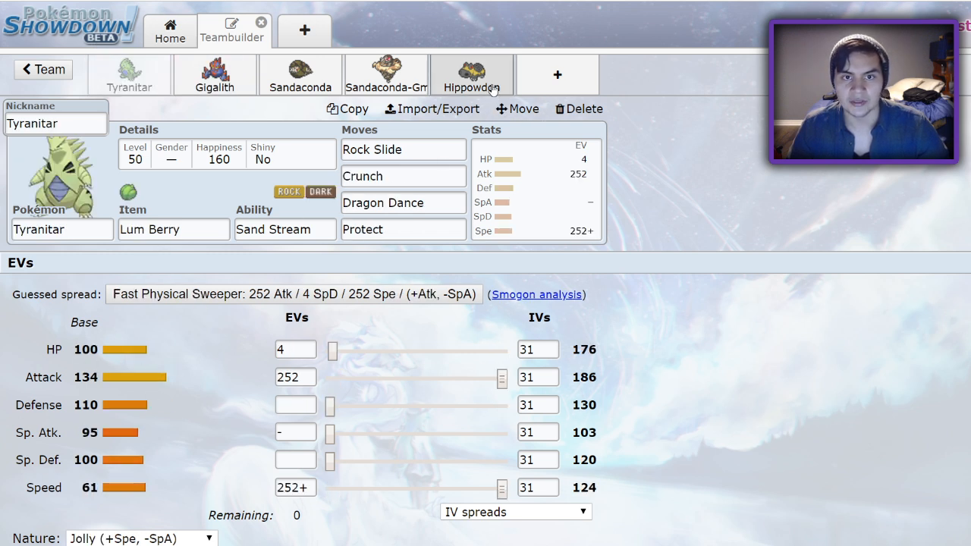
left_click(471, 74)
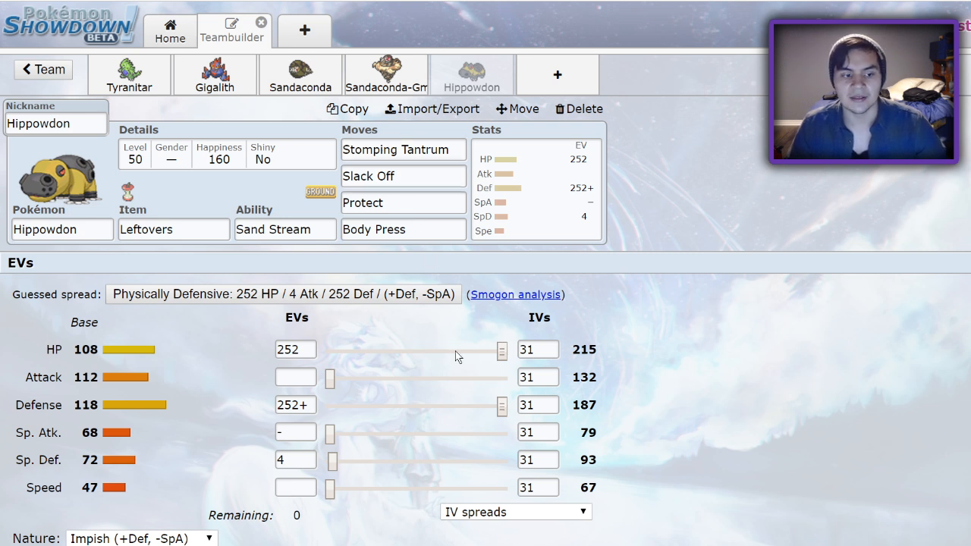
Step: Inspect Hippowdon's Slack Off and Body Press moves and restore its EV spread view
left_click(396, 177)
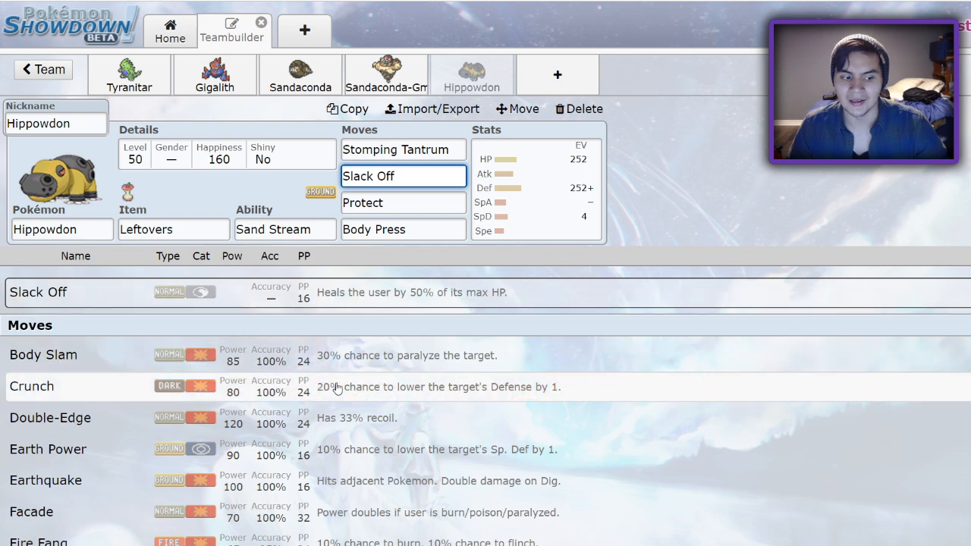
scroll(336, 374, "down", 3)
scroll(336, 375, "down", 2)
scroll(336, 374, "down", 1)
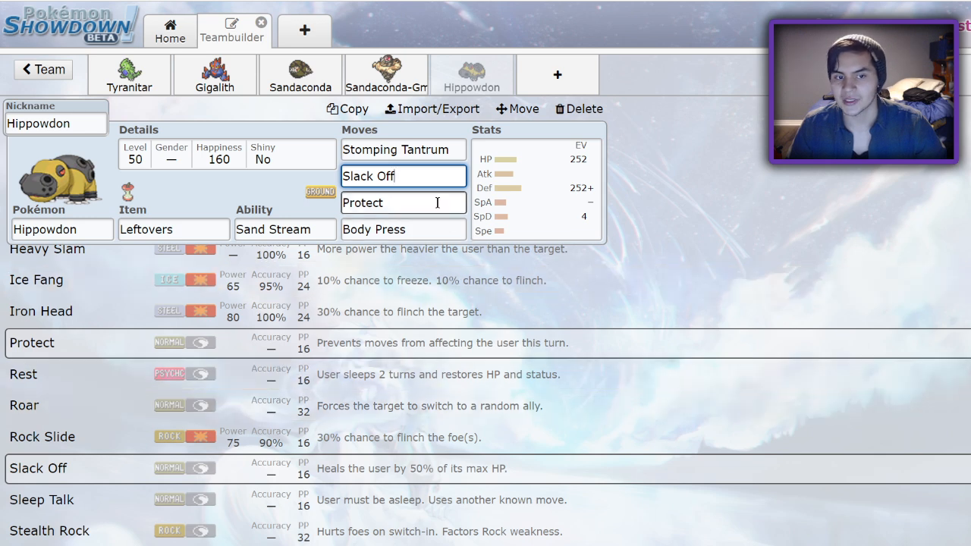
left_click(435, 230)
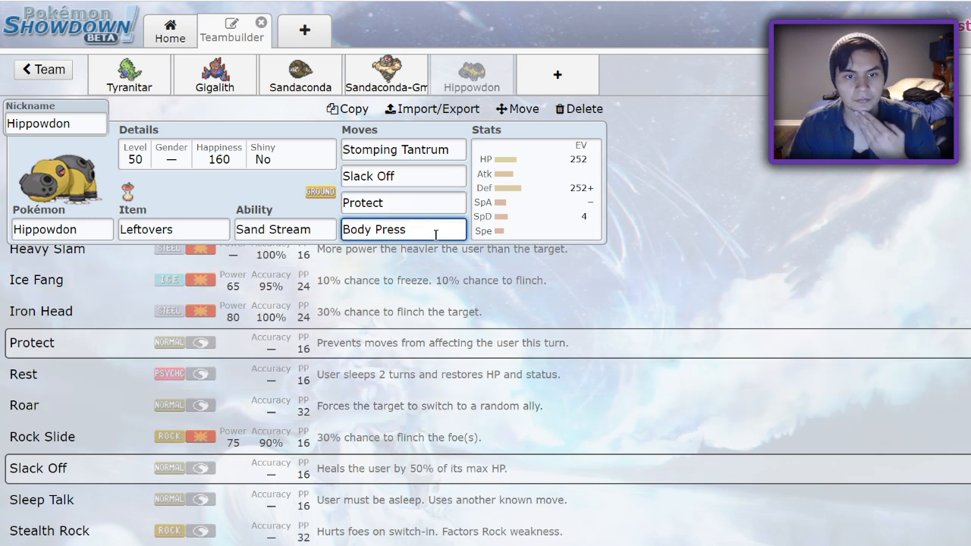
left_click(530, 198)
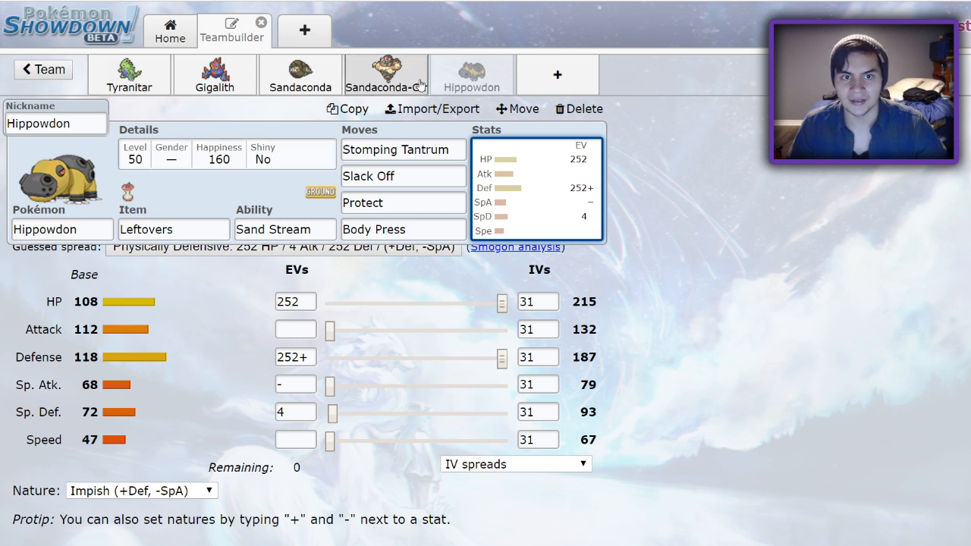
Step: Place Hippowdon second in the team order, below Tyranitar
left_click(517, 108)
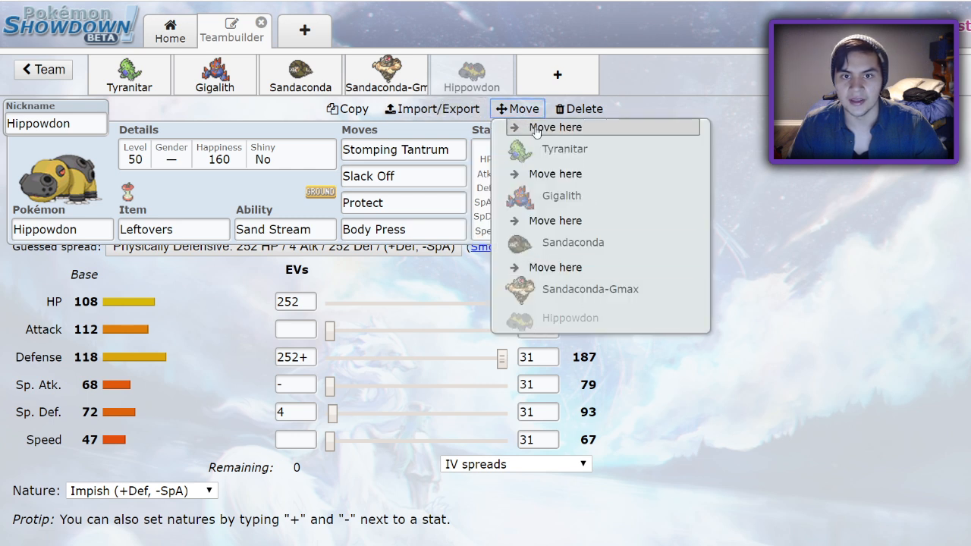
left_click(560, 176)
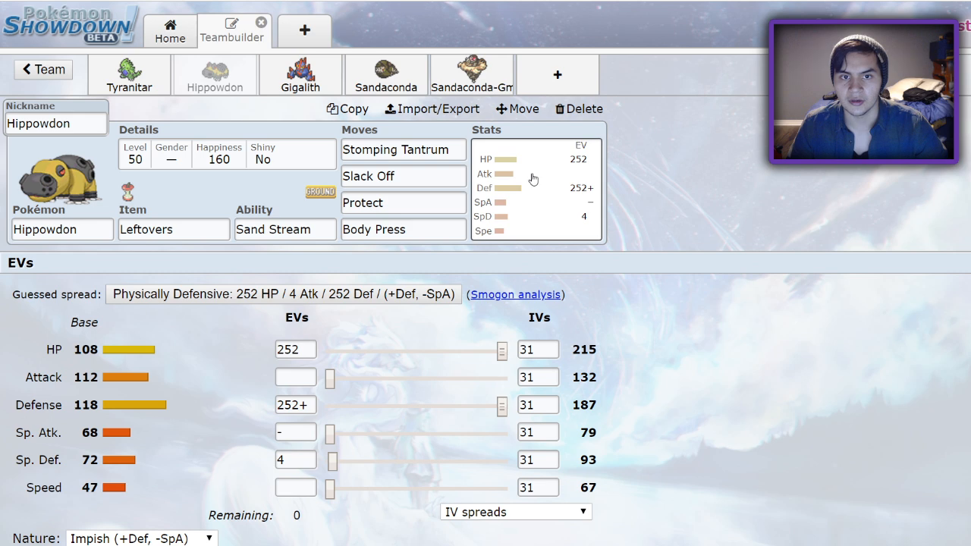
Step: Step through the reordered team members and return to the Sand Offense team list
left_click(129, 75)
left_click(214, 75)
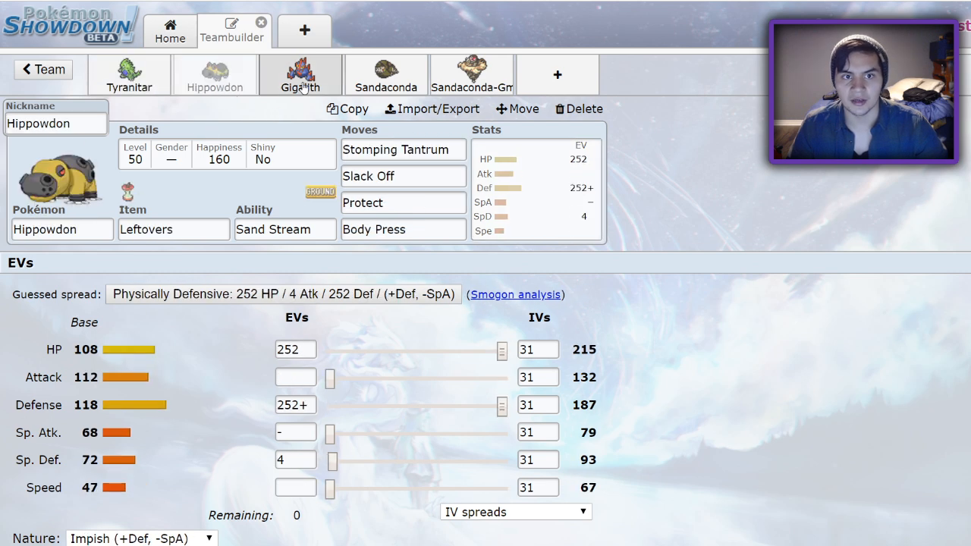
left_click(301, 74)
left_click(386, 75)
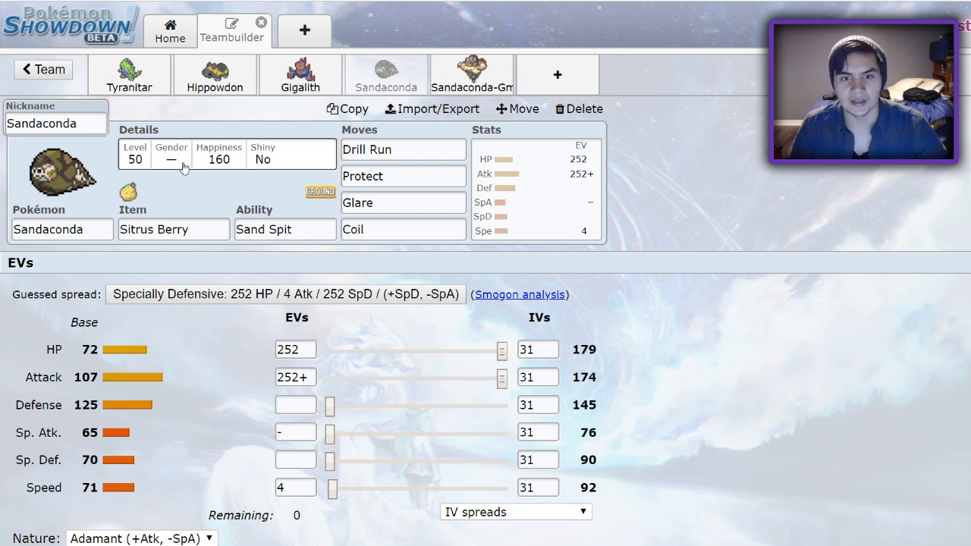
left_click(129, 74)
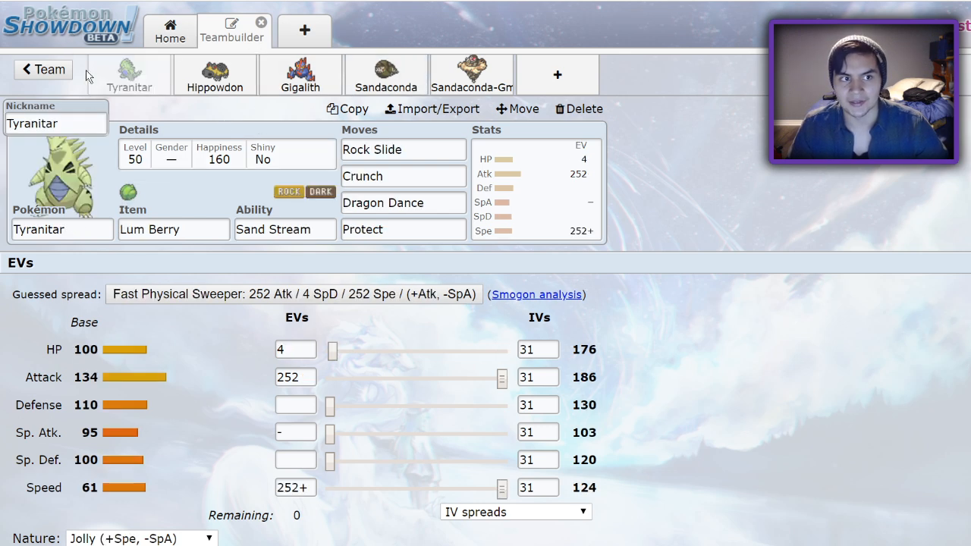
left_click(43, 69)
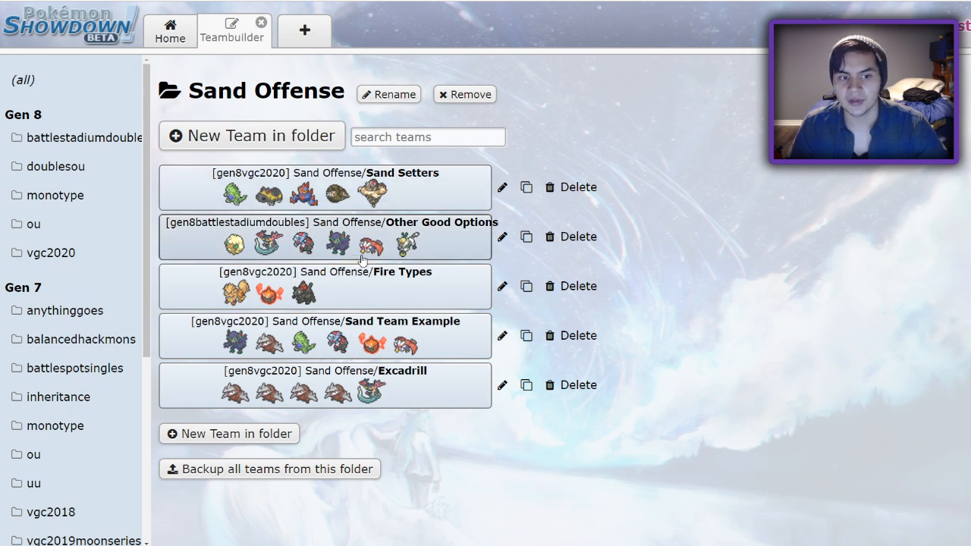
Step: Drag the Excadrill team up to second place and view its Weakness Policy Sand Rush set
left_click_drag(357, 383, 357, 227)
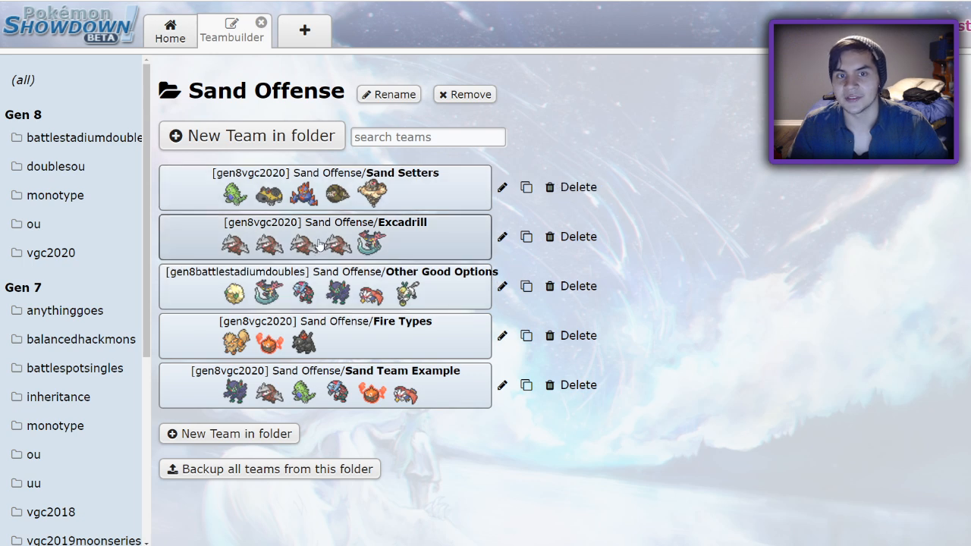
left_click(322, 244)
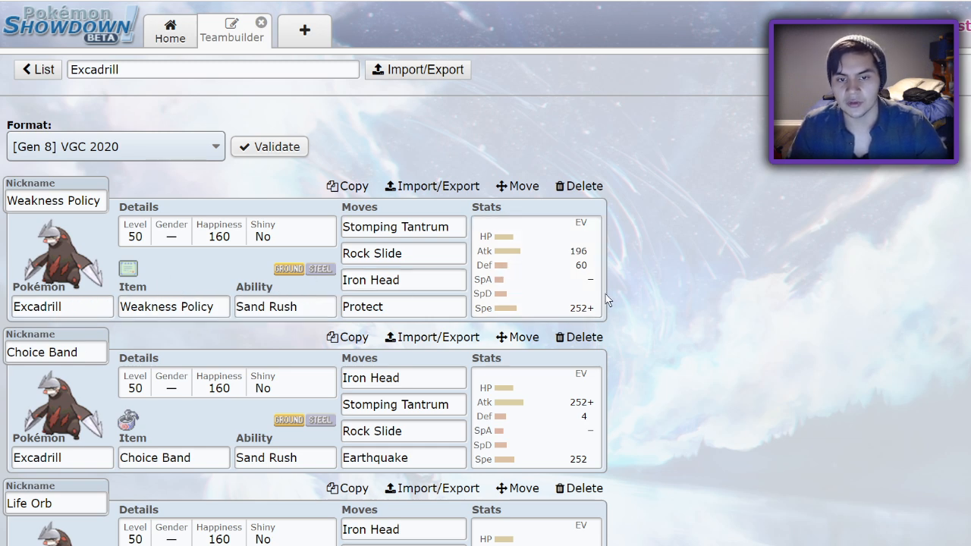
Step: View the Weakness Policy Excadrill's EV spread (252 Atk/4 Def/252 Spe)
left_click(558, 288)
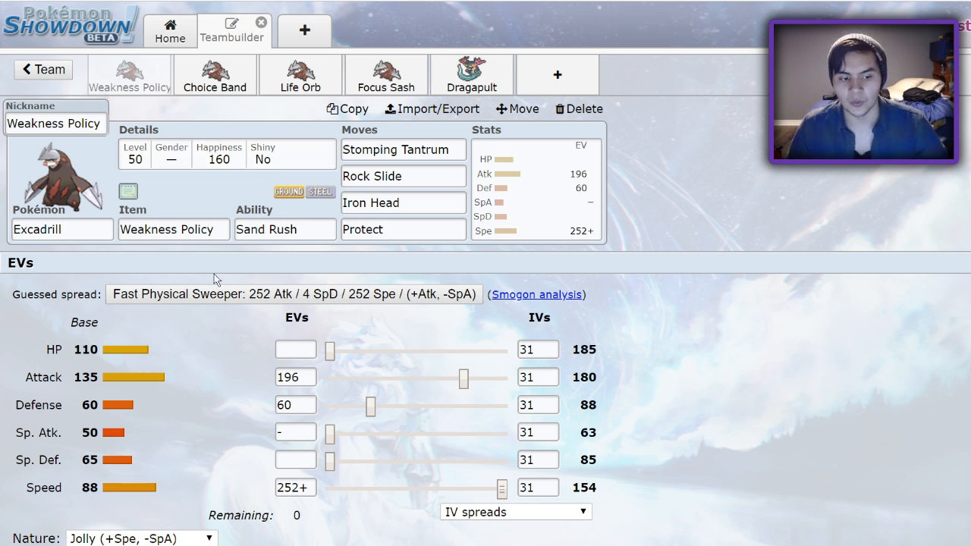
Step: Bring up the Choice Band Excadrill set, glancing at the Dragapult set along the way
left_click(209, 76)
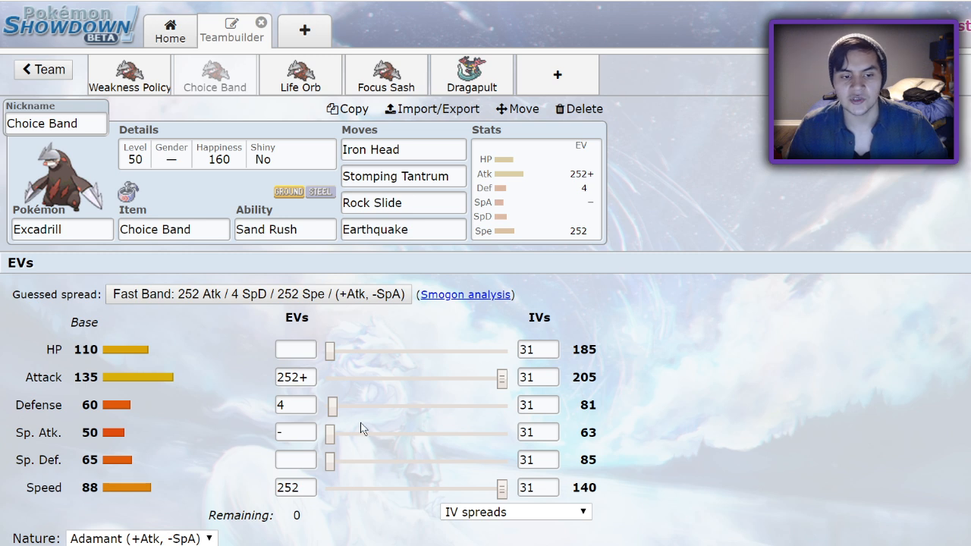
left_click(472, 74)
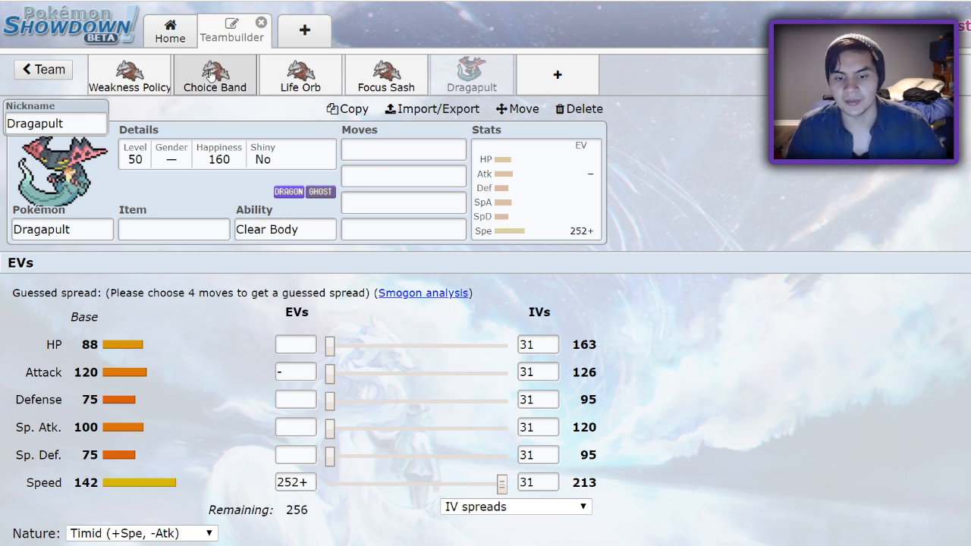
left_click(215, 75)
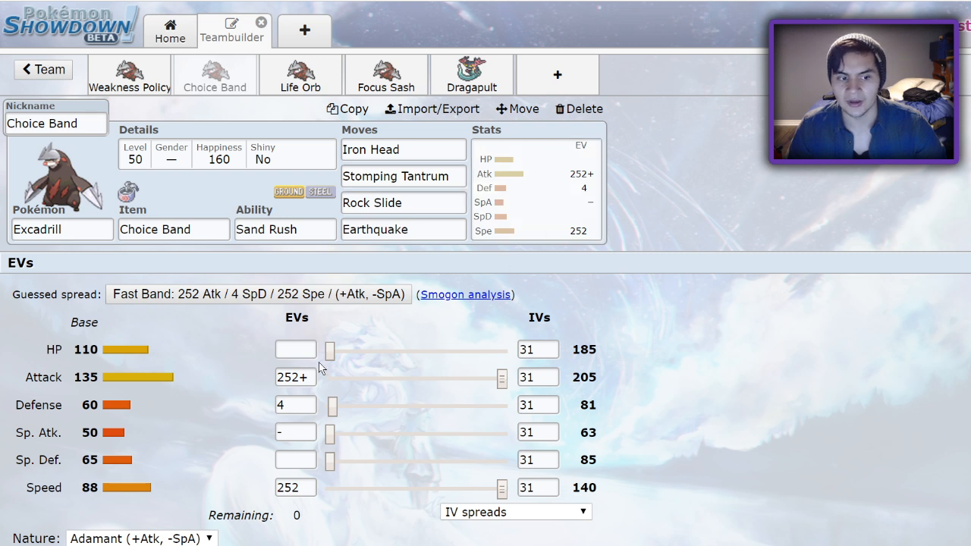
Step: Check Stomping Tantrum, Rock Slide and Earthquake details, then move on to the Life Orb set
left_click(449, 176)
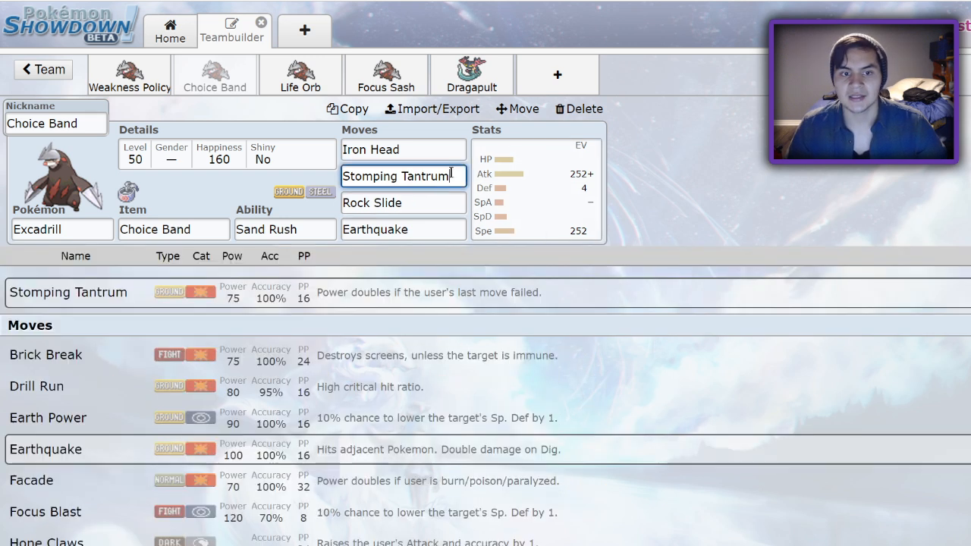
left_click(428, 202)
left_click(426, 231)
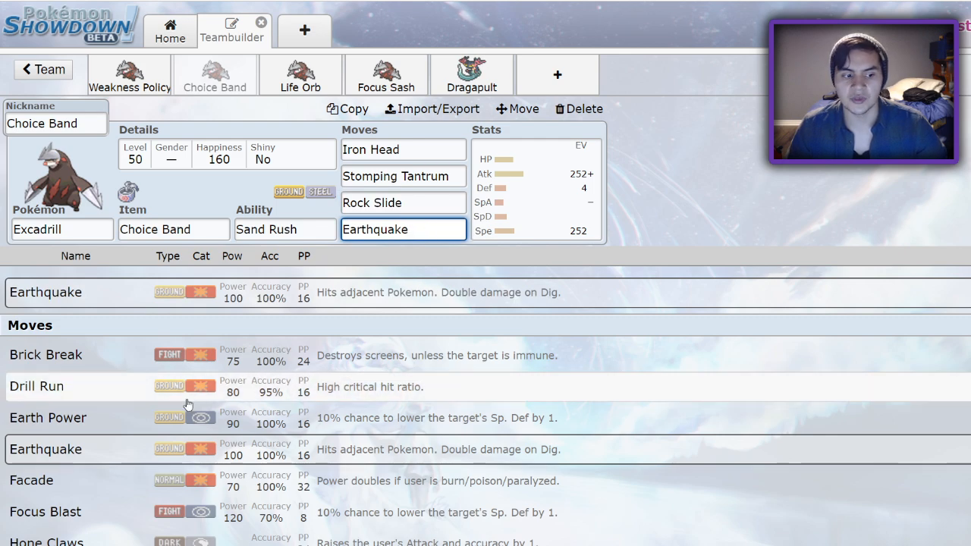
scroll(78, 296, "down", 3)
scroll(78, 295, "down", 3)
scroll(78, 295, "down", 2)
scroll(78, 296, "down", 2)
scroll(169, 378, "down", 2)
scroll(169, 378, "up", 3)
scroll(169, 379, "up", 5)
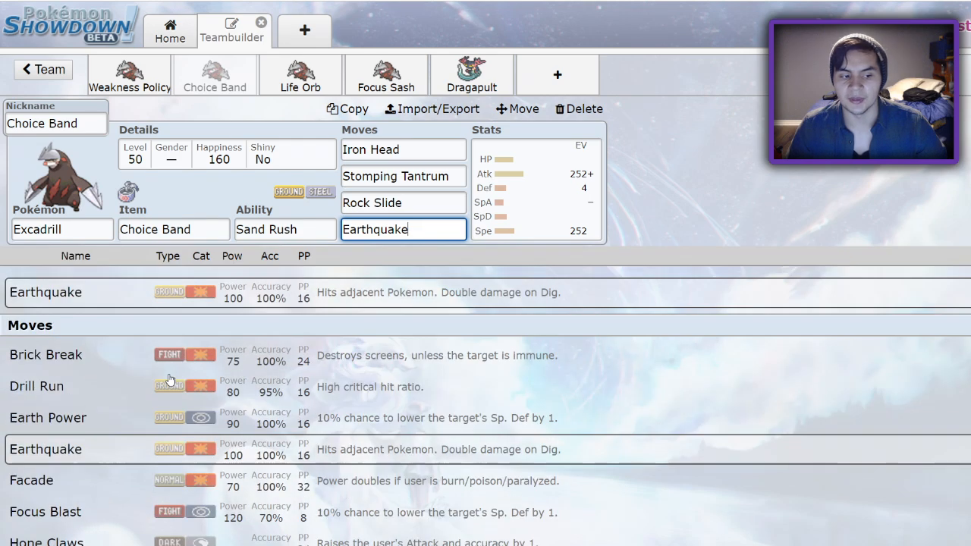
left_click(296, 79)
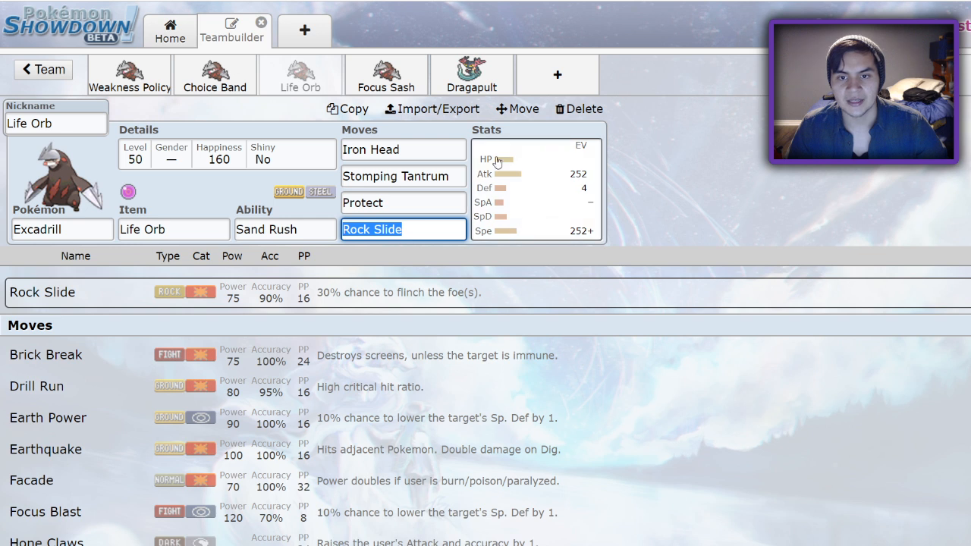
Step: Compare the Focus Sash and Life Orb sets, then revisit the Weakness Policy Excadrill
left_click(386, 75)
left_click(311, 84)
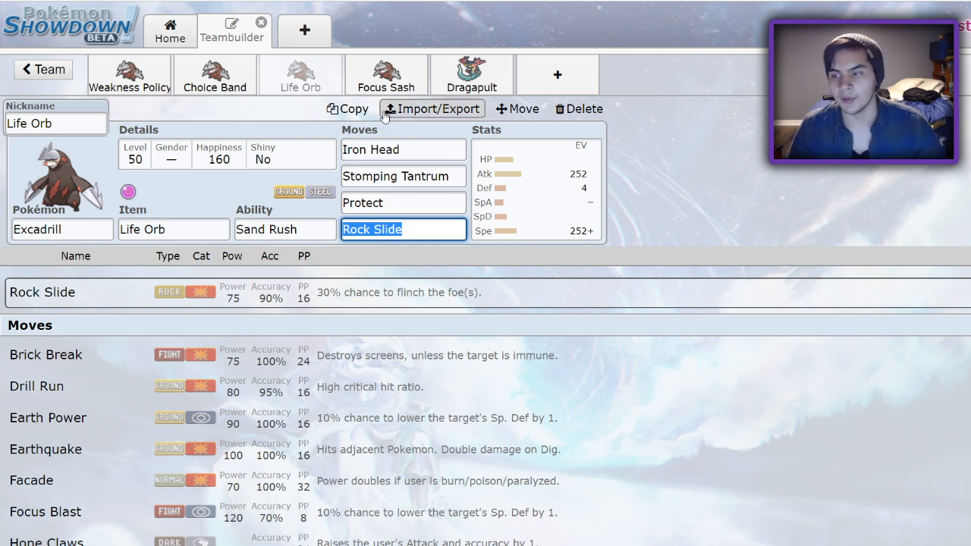
left_click(386, 74)
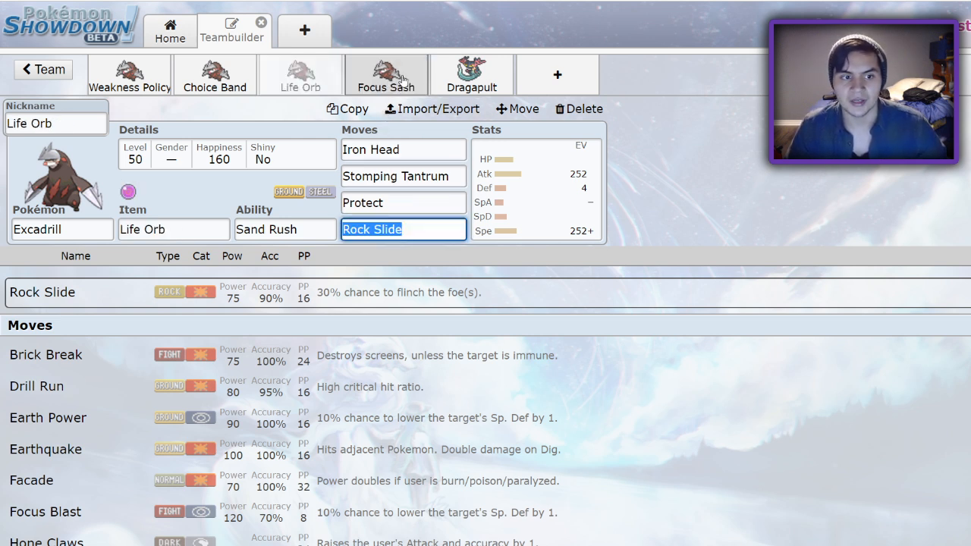
left_click(129, 74)
Step: Flip through the Choice Band, Focus Sash and Weakness Policy sets, then show the full Excadrill overview
left_click(218, 74)
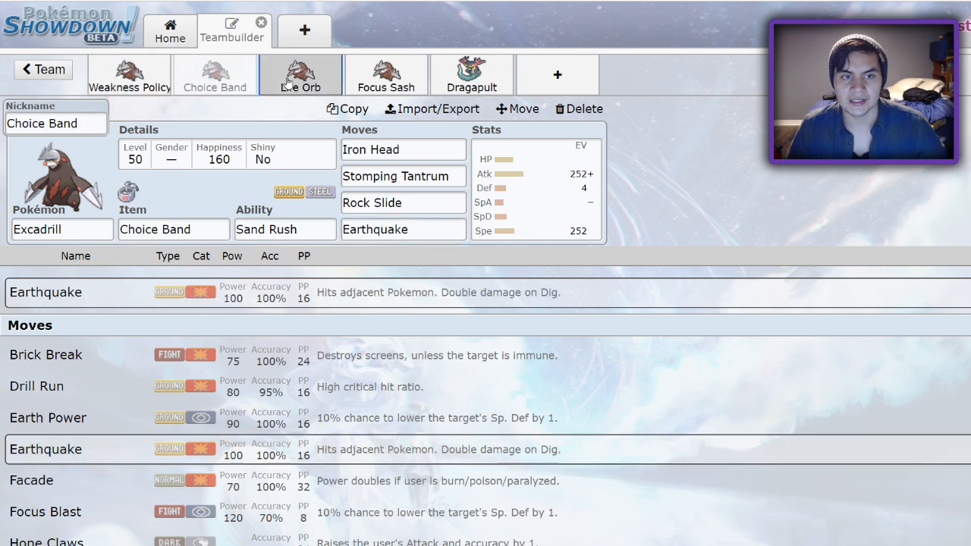
left_click(386, 74)
left_click(141, 75)
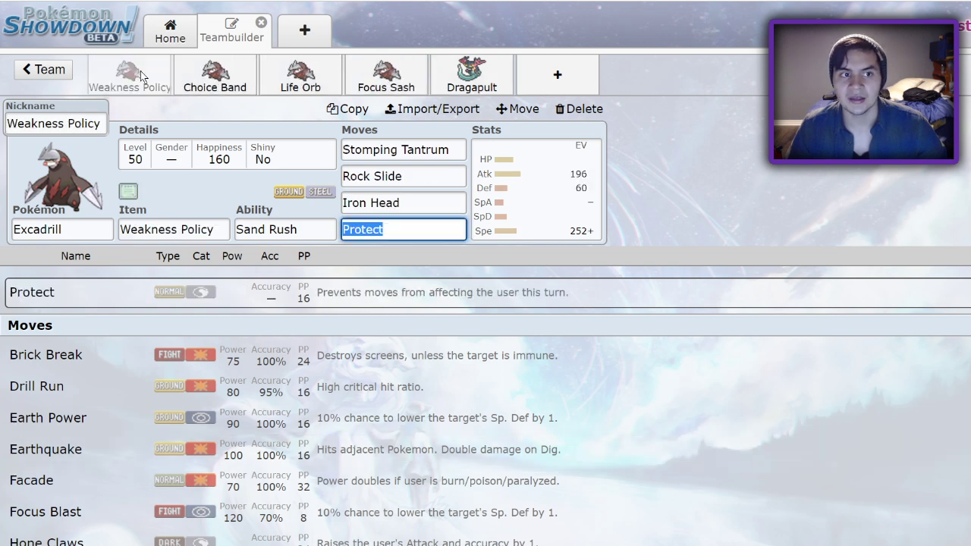
left_click(215, 75)
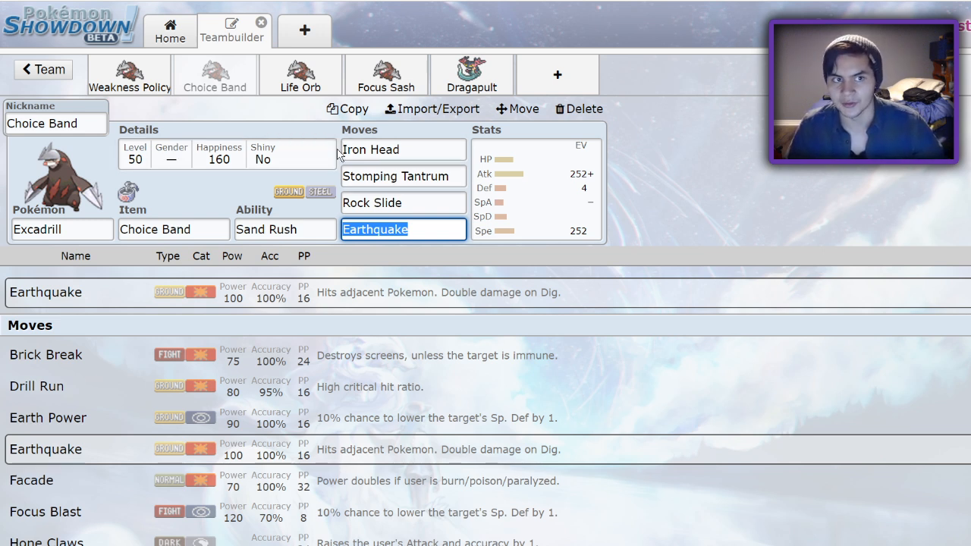
left_click(41, 72)
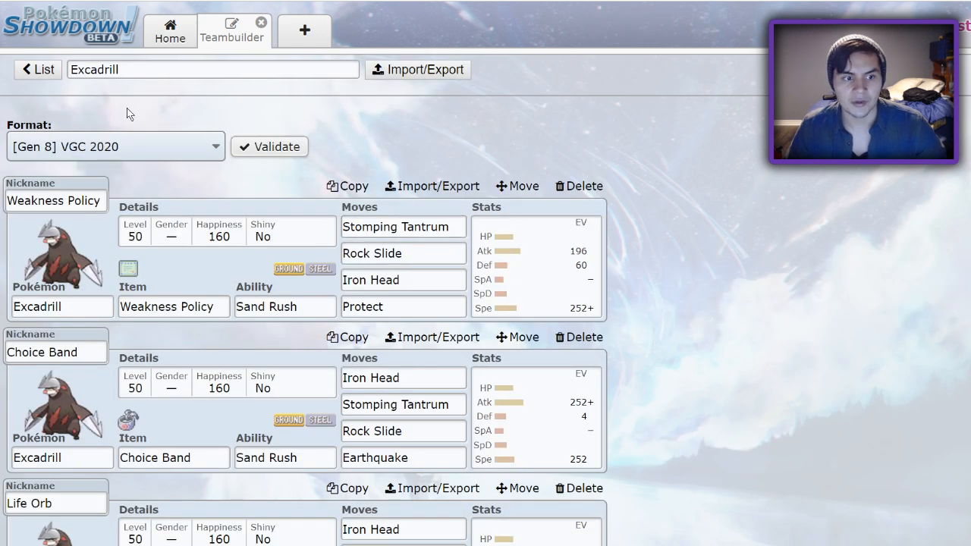
Step: In the Sand Offense list, move Fire Types above Other Good Options and open the Fire Types team
left_click(37, 71)
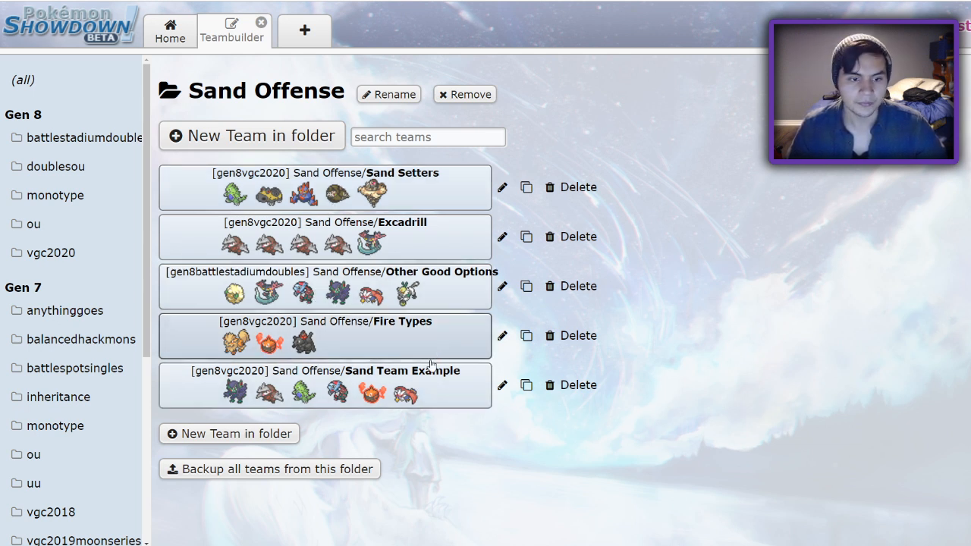
left_click_drag(417, 345, 420, 303)
left_click(401, 305)
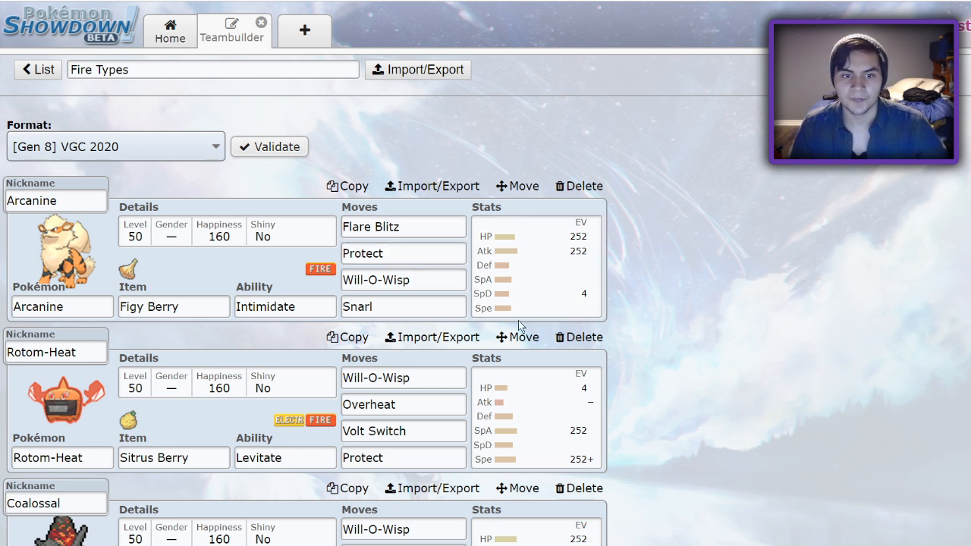
Step: Compare Arcanine's EV spread with the Rotom-Heat and Coalossal sets
left_click(531, 265)
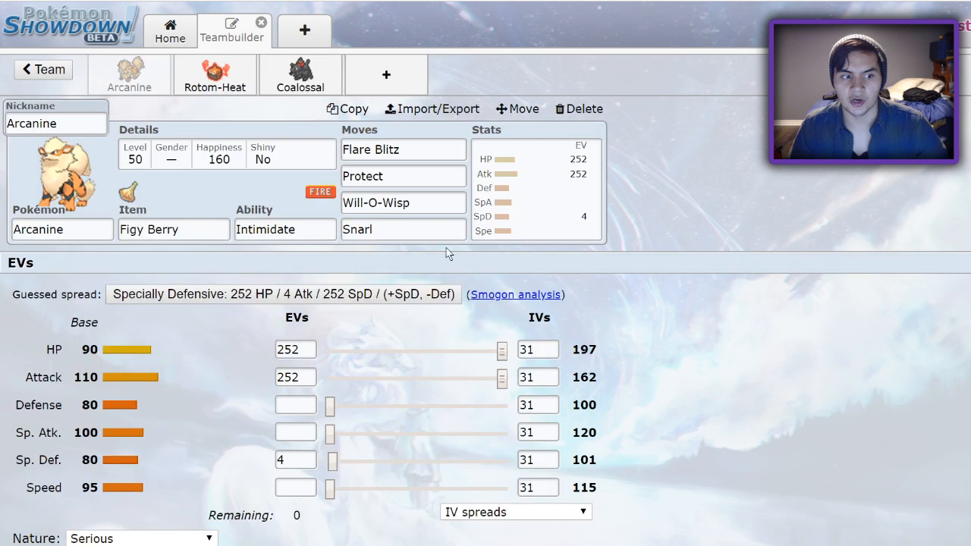
left_click(215, 75)
left_click(300, 74)
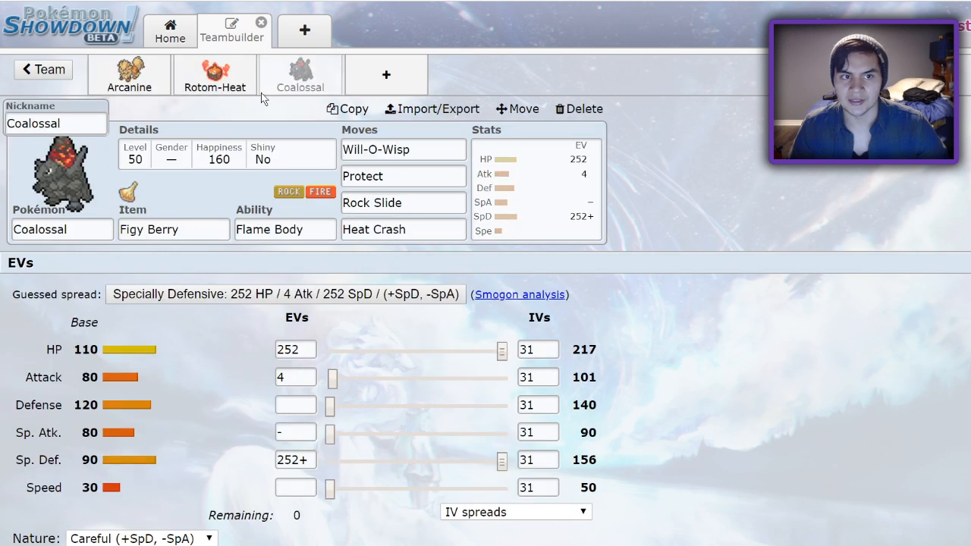
left_click(148, 80)
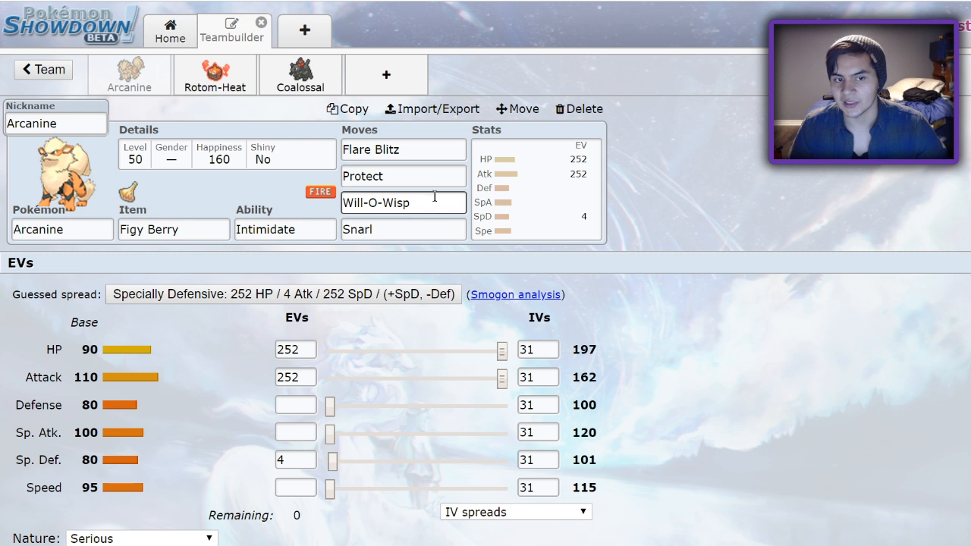
Step: Check Arcanine's move fields before bringing up Rotom-Heat's set
left_click(442, 227)
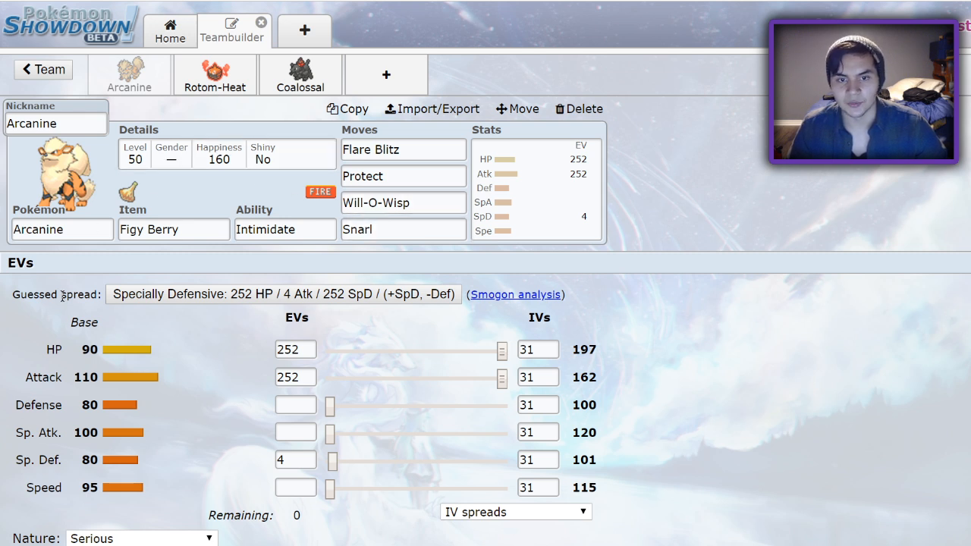
left_click(379, 198)
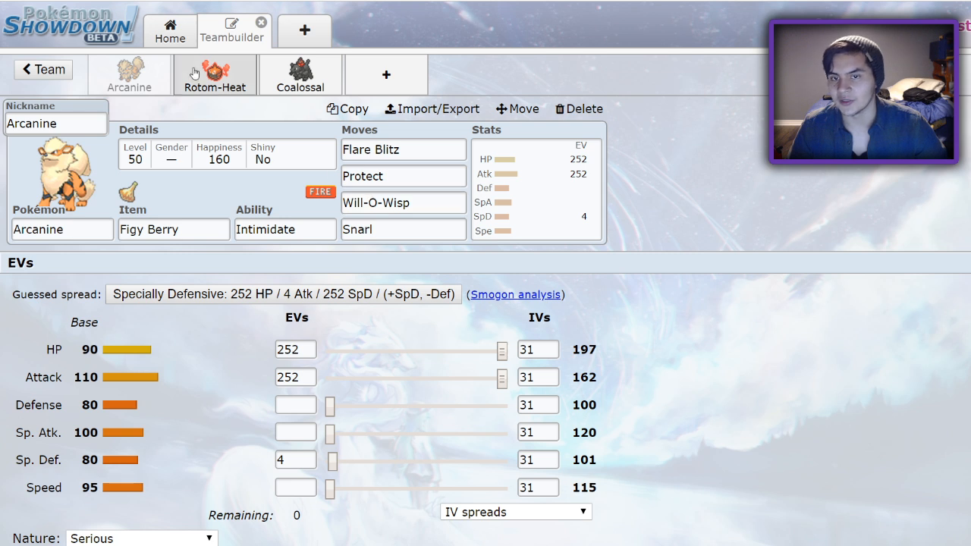
left_click(360, 149)
left_click(215, 76)
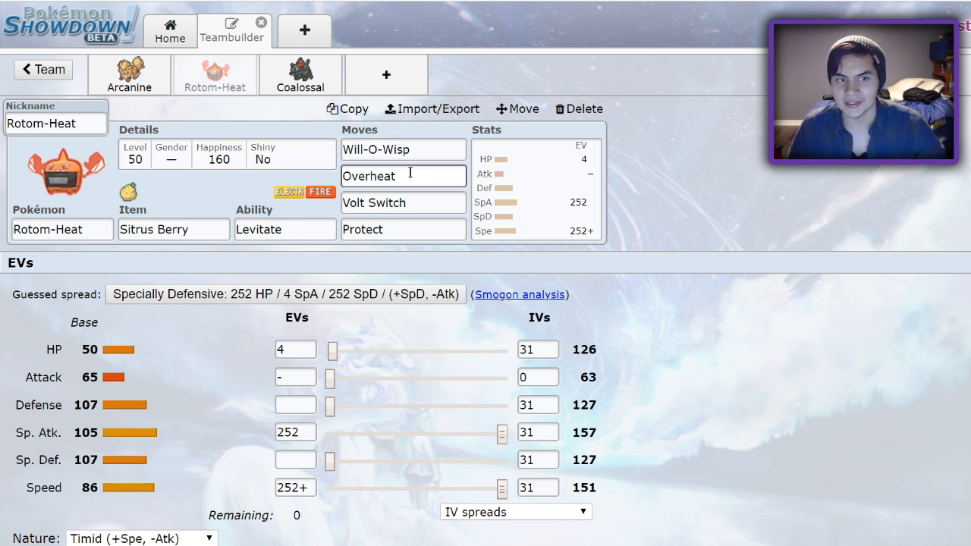
Step: View Coalossal's set and its available abilities
left_click(300, 74)
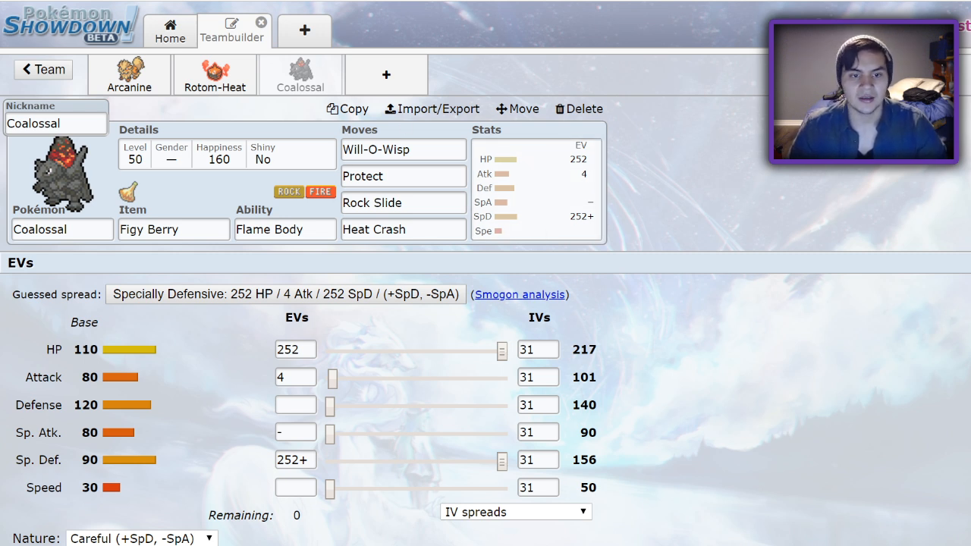
left_click(317, 229)
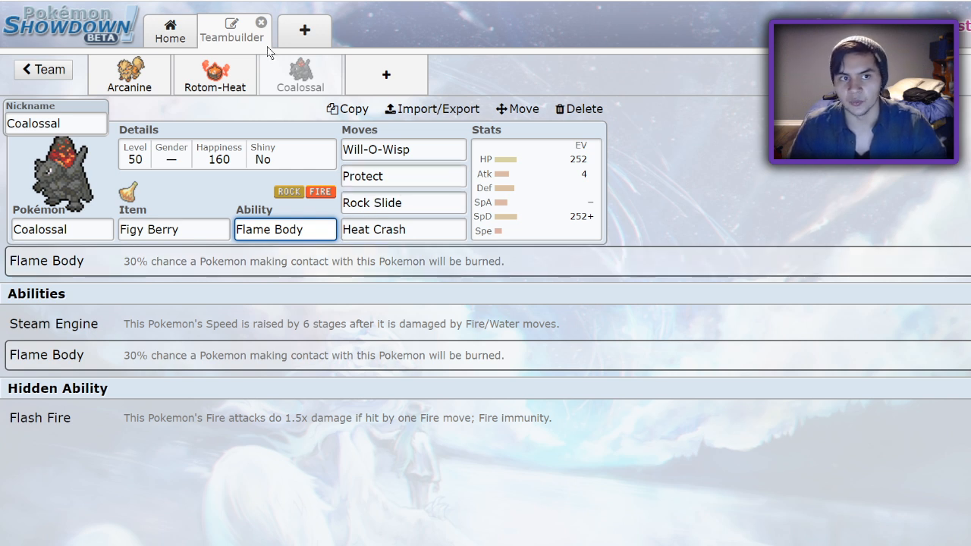
Step: From the Sand Offense list, open the Other Good Options team (Whimsicott, Dragapult, Dracovish)
left_click(59, 74)
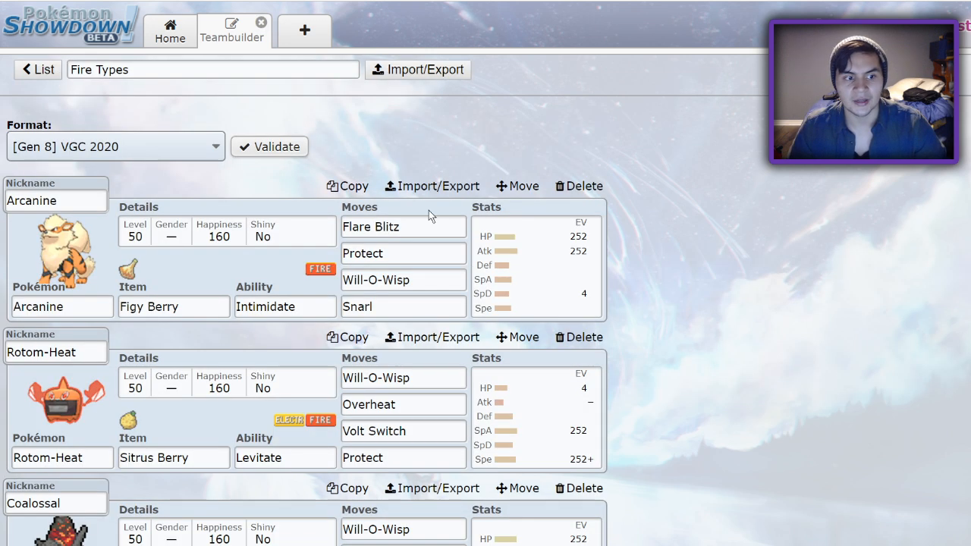
left_click(39, 70)
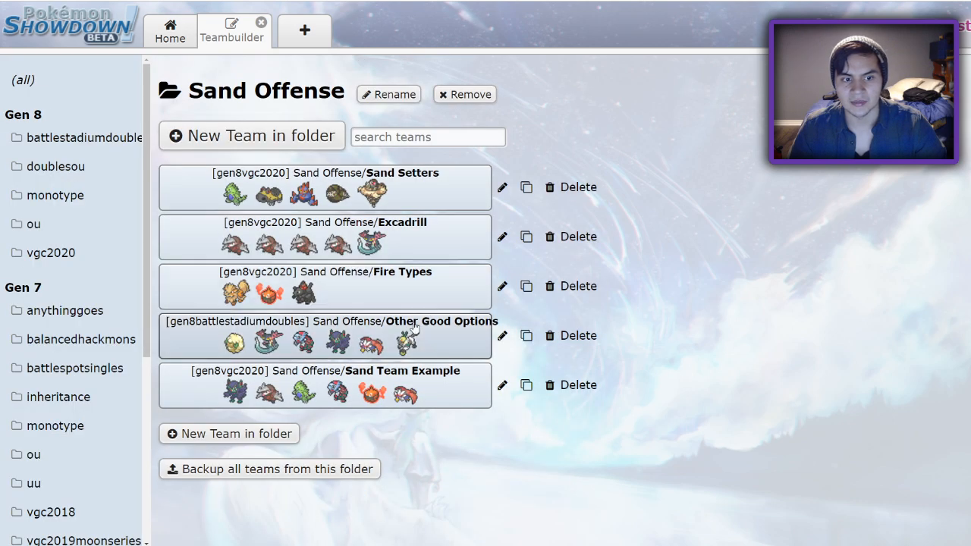
left_click(462, 345)
scroll(455, 341, "down", 5)
scroll(455, 341, "up", 5)
left_click(36, 69)
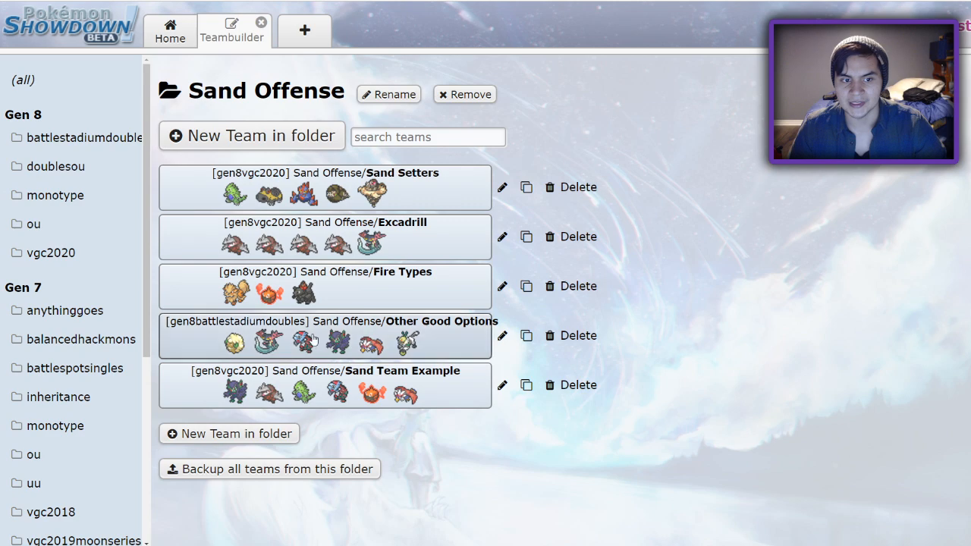
left_click(279, 334)
scroll(330, 326, "down", 5)
scroll(330, 326, "up", 7)
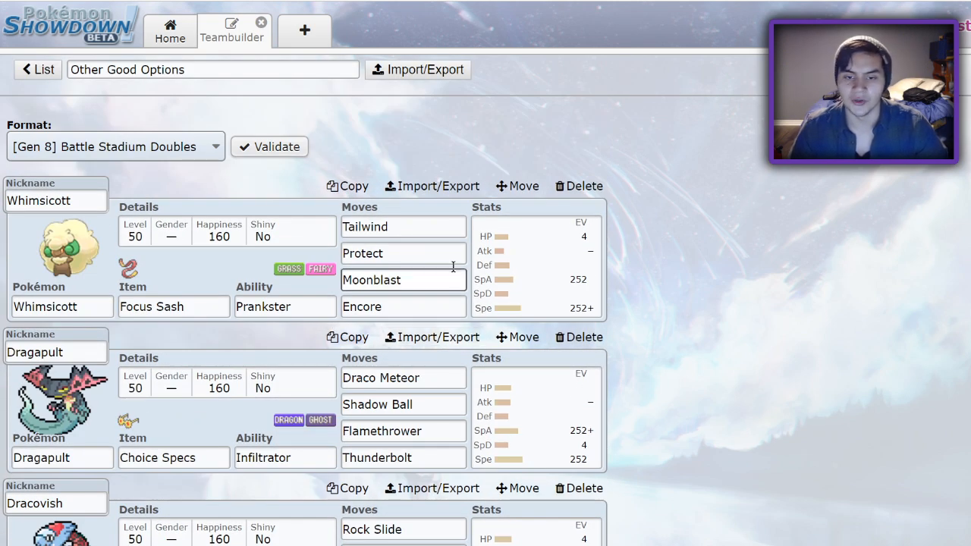
Step: Inspect Whimsicott's EV spread, Prankster ability options and popular items like Focus Sash
left_click(558, 273)
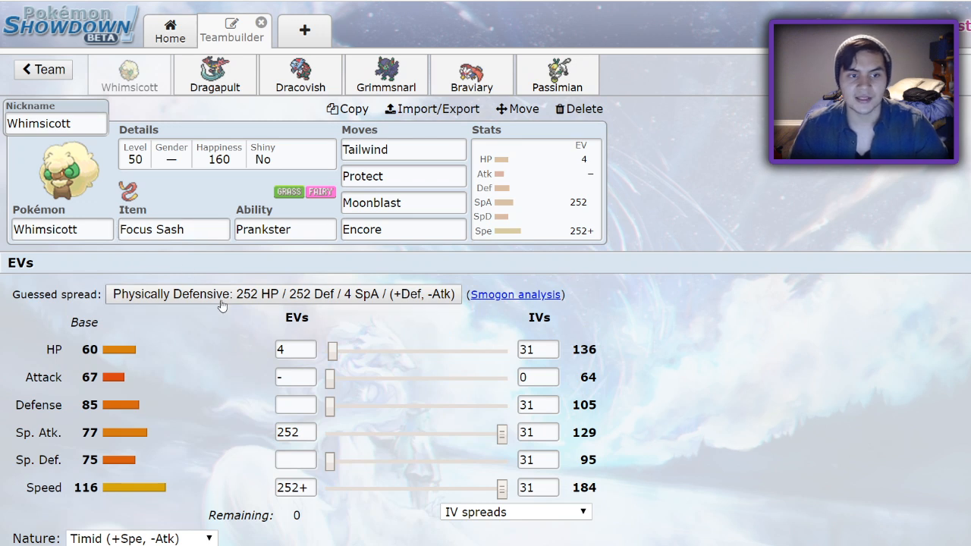
left_click(236, 232)
left_click(259, 229)
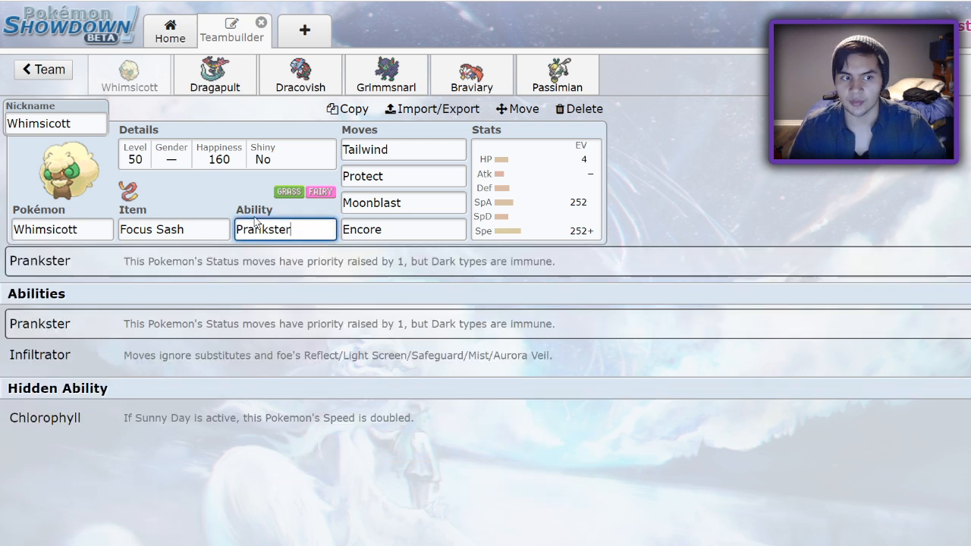
left_click(199, 232)
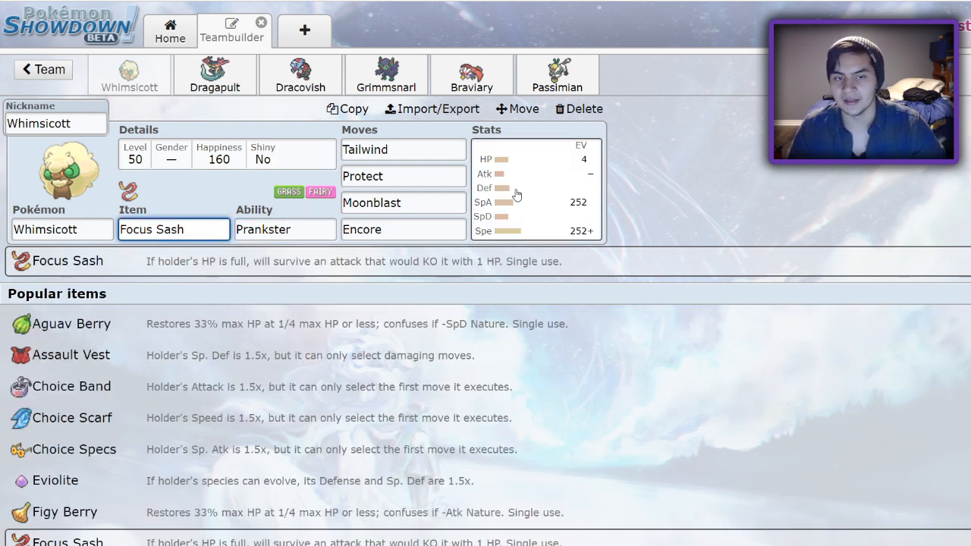
Step: Check the Moonblast and Encore move details
left_click(403, 202)
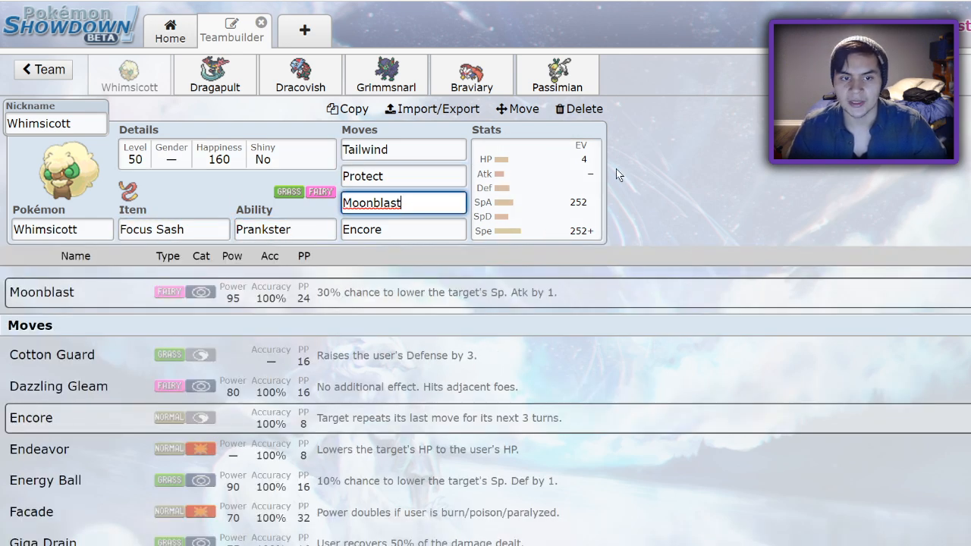
left_click(375, 232)
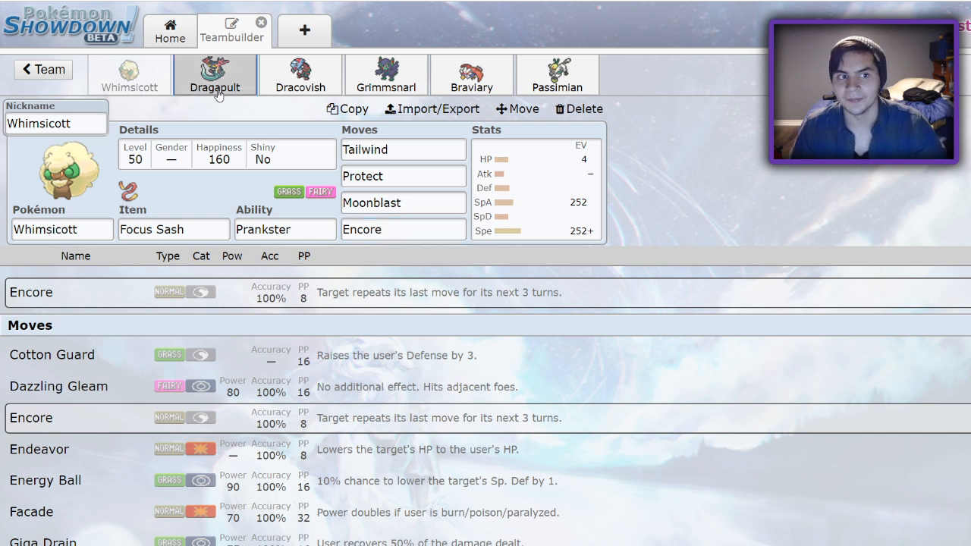
Step: Review Dragapult's EV spread (252+ SpA/252 Spe) and its available abilities
left_click(218, 93)
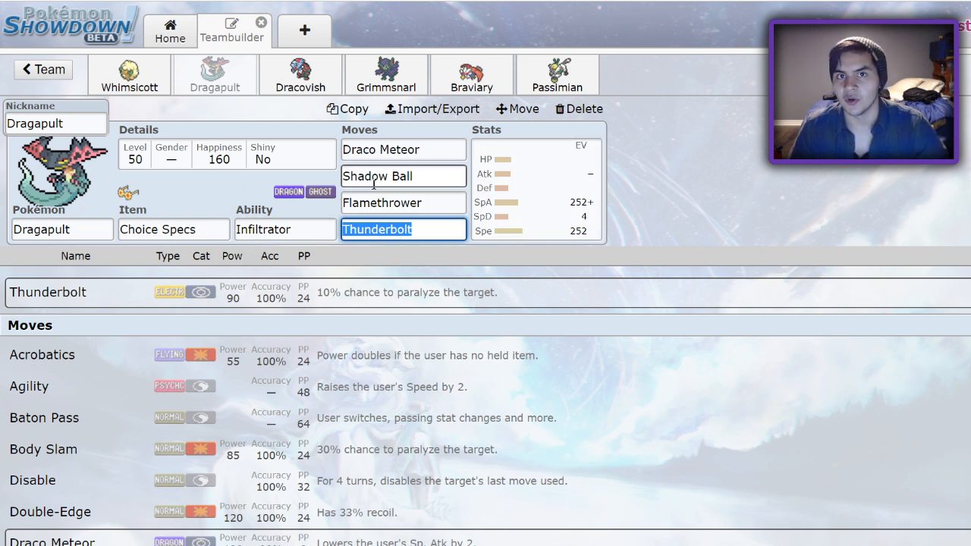
left_click(530, 215)
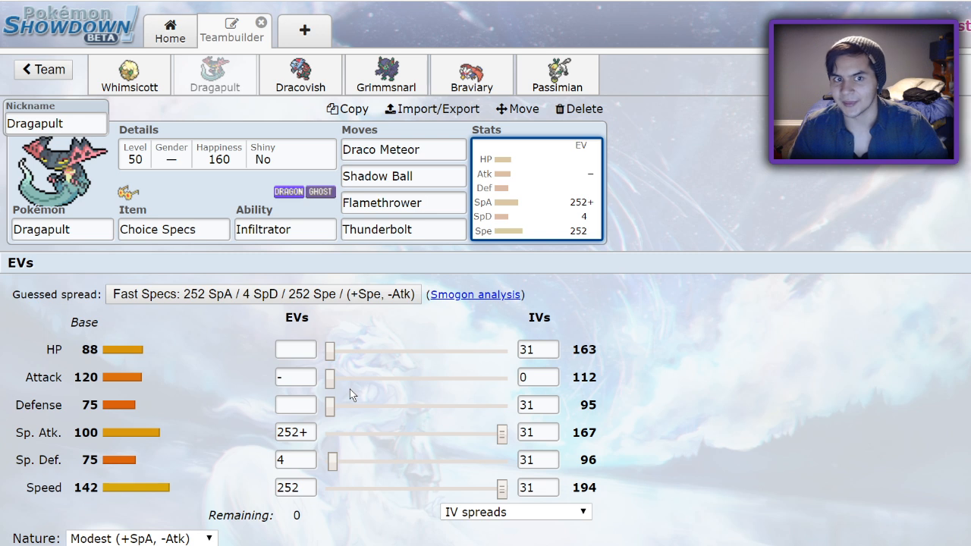
left_click(280, 229)
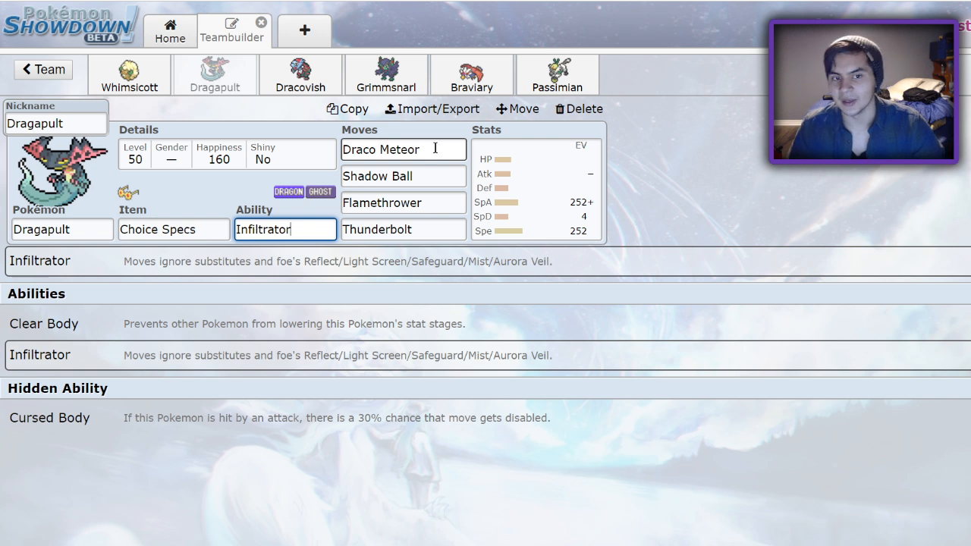
Step: Check Draco Meteor, Shadow Ball, Flamethrower and Thunderbolt power and effects
left_click(434, 148)
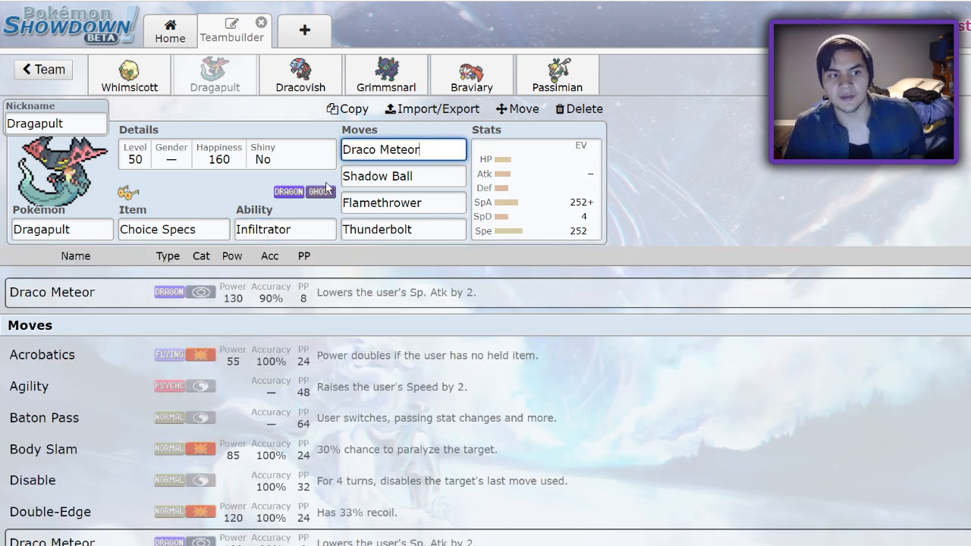
left_click(444, 176)
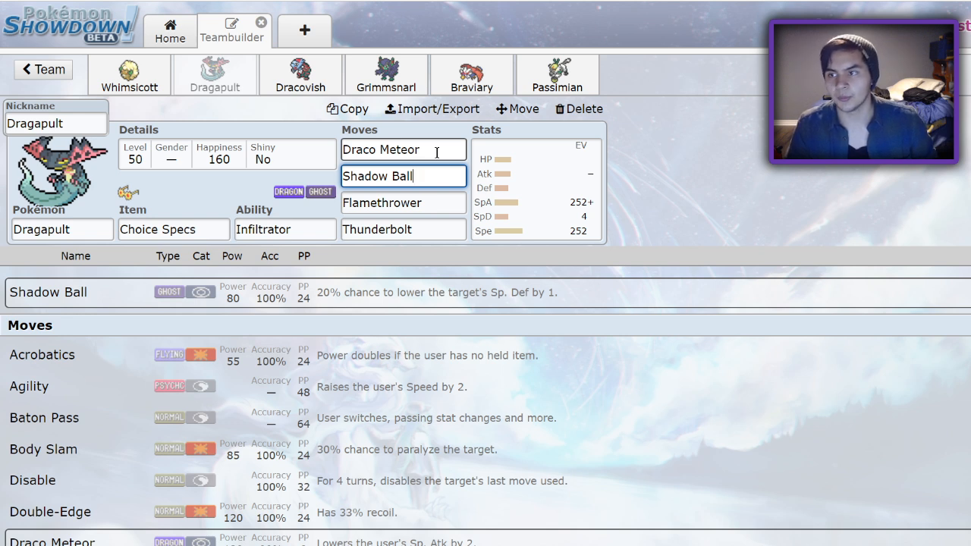
left_click(436, 196)
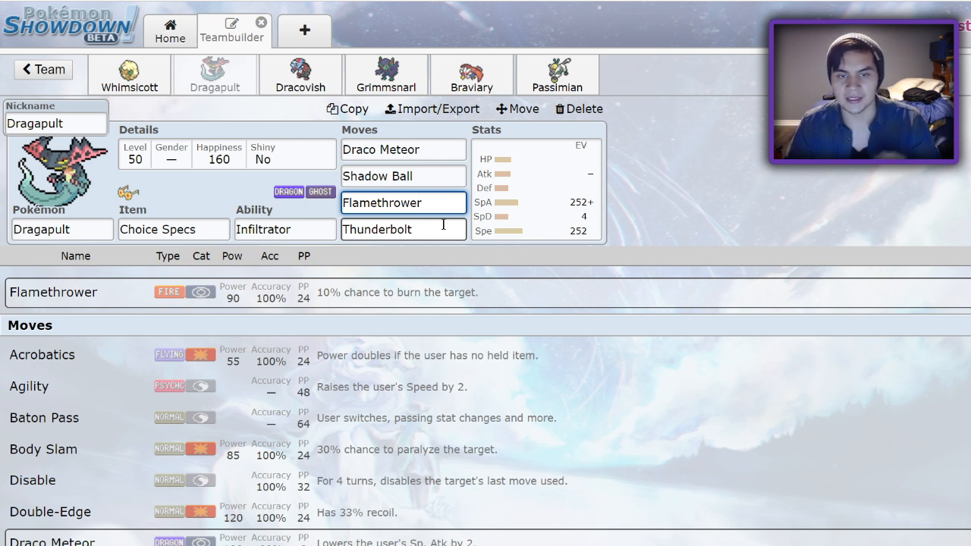
left_click(443, 227)
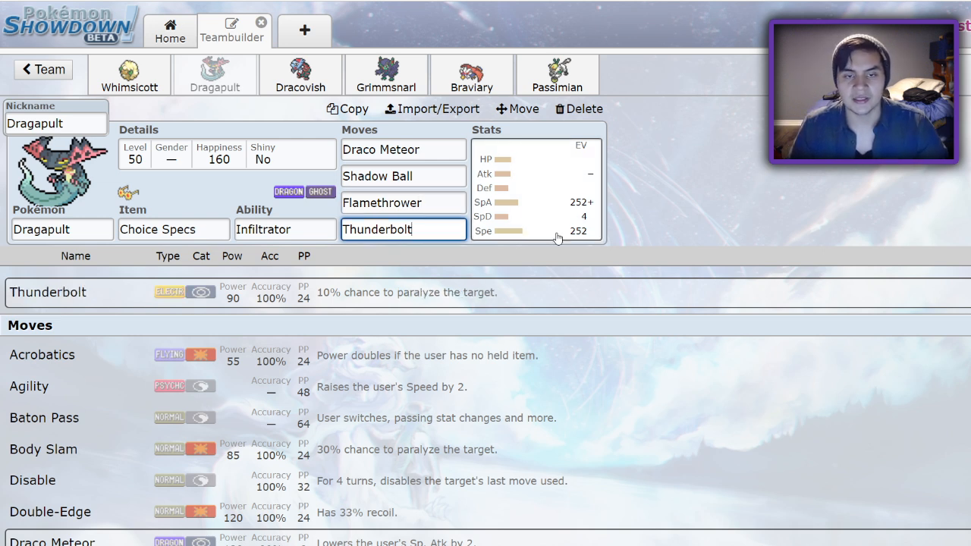
Step: View Dracovish's Choice Scarf set and its Fishious Rend move details
left_click(300, 76)
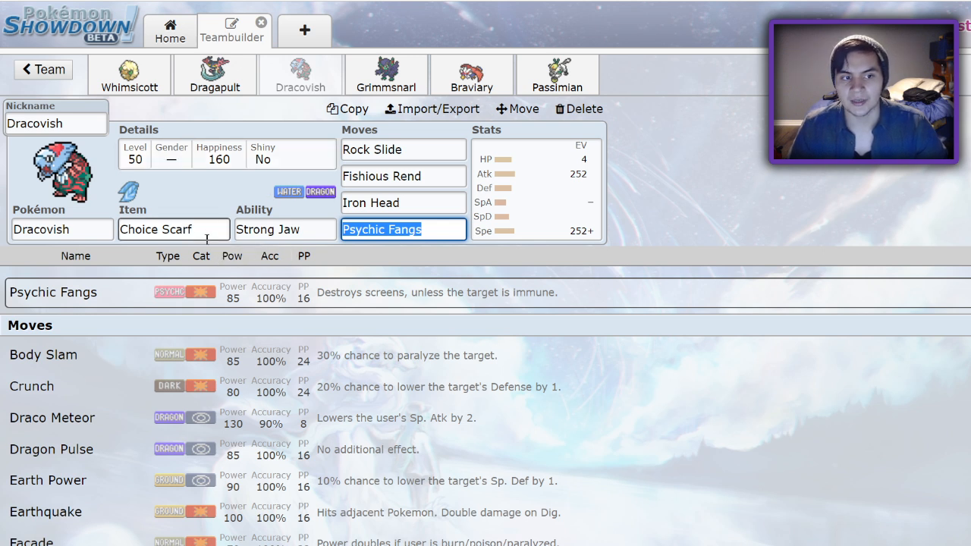
left_click(364, 176)
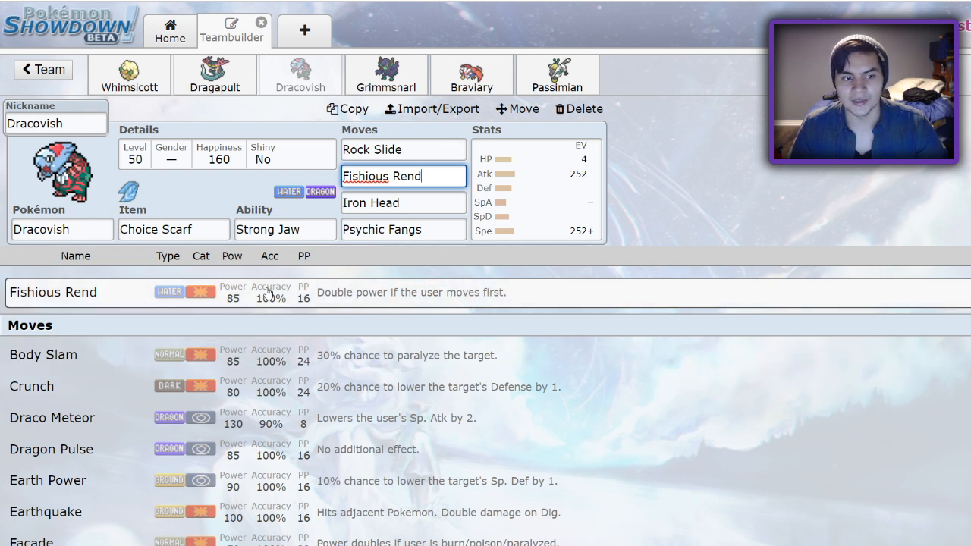
Step: Check Dracovish's Strong Jaw ability options and its 252 Atk/252+ Spe EV spread
left_click(303, 229)
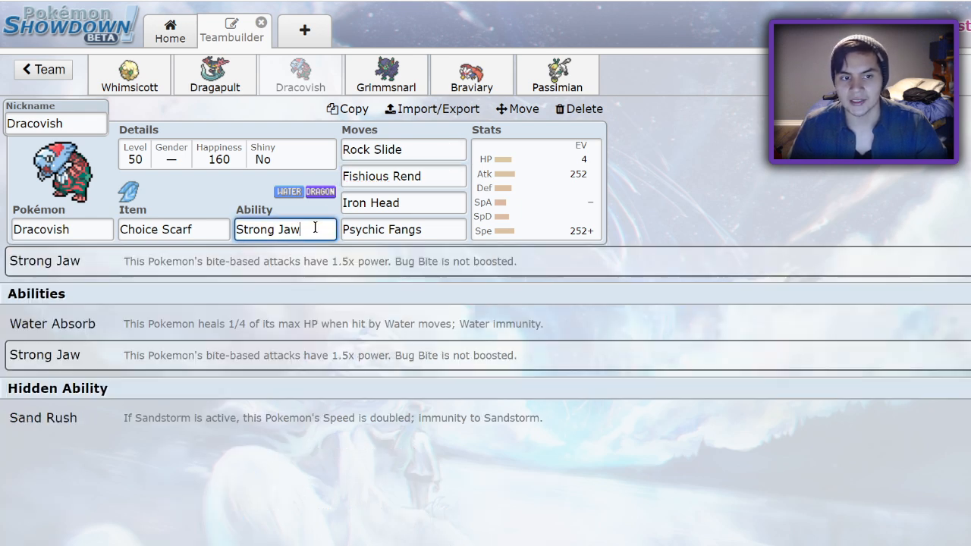
key("Tab")
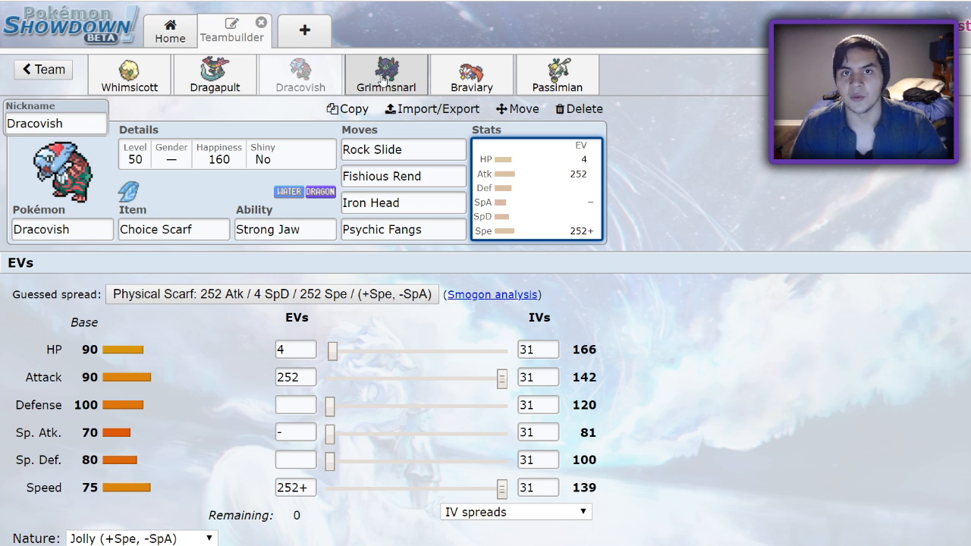
left_click(284, 229)
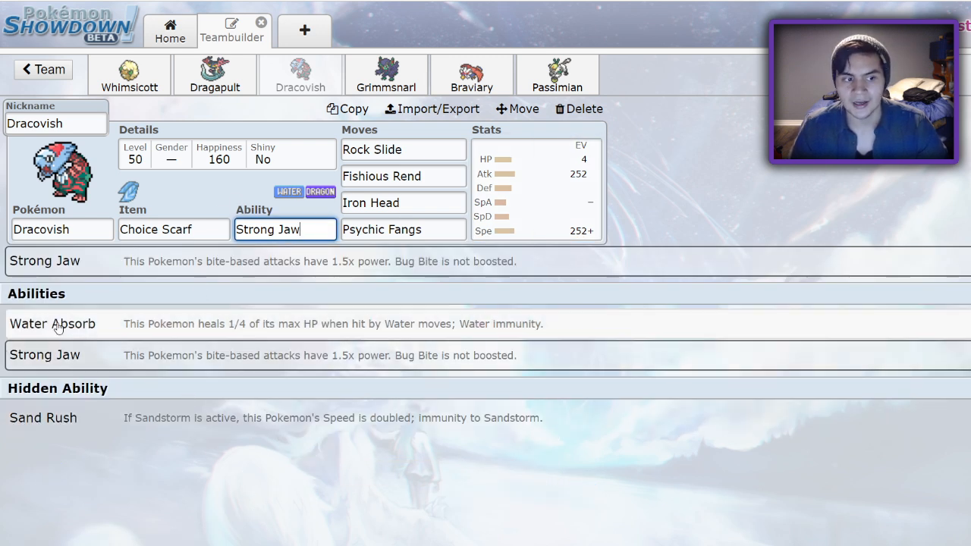
Step: Review Grimmsnarl's Fake Out, Reflect and Light Screen move details after a glance at Whimsicott
left_click(366, 89)
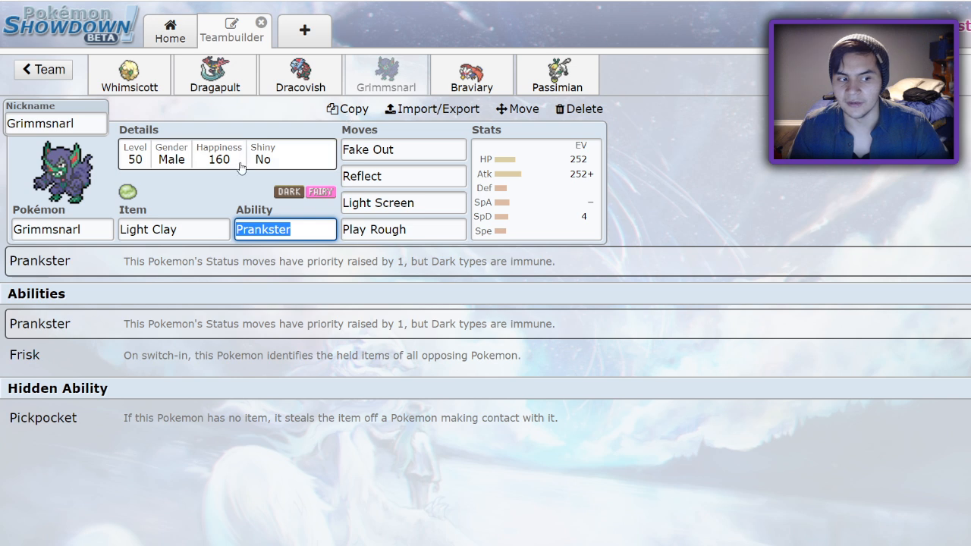
left_click(129, 74)
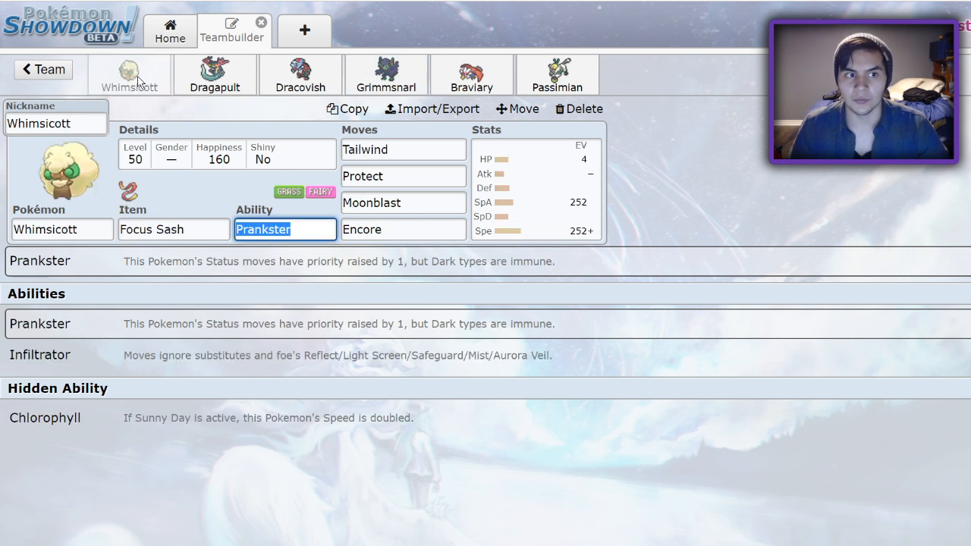
left_click(386, 74)
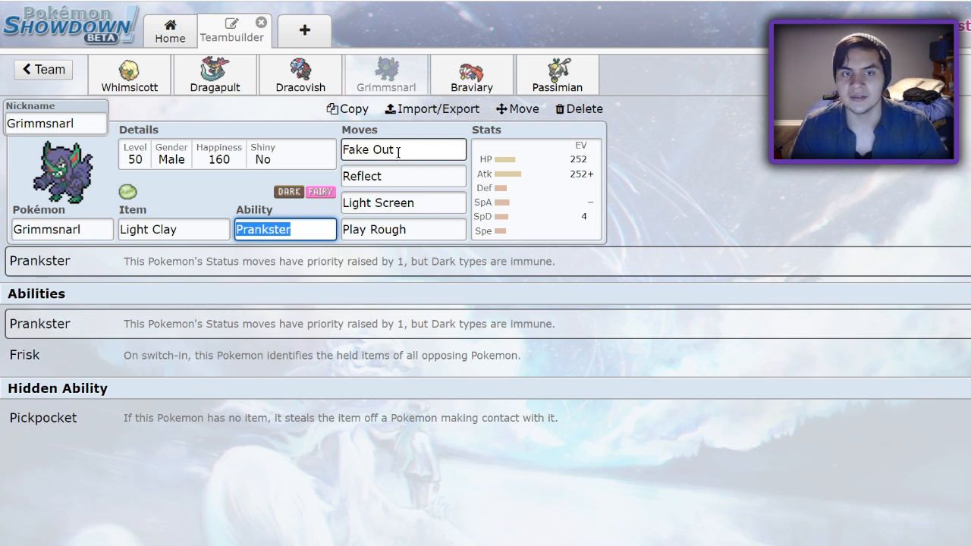
left_click(397, 150)
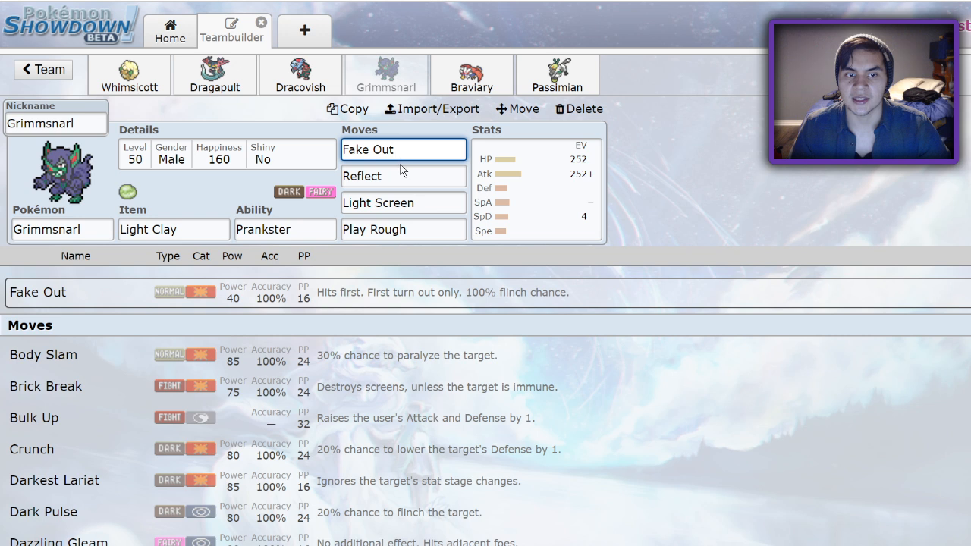
left_click(401, 175)
left_click(408, 205)
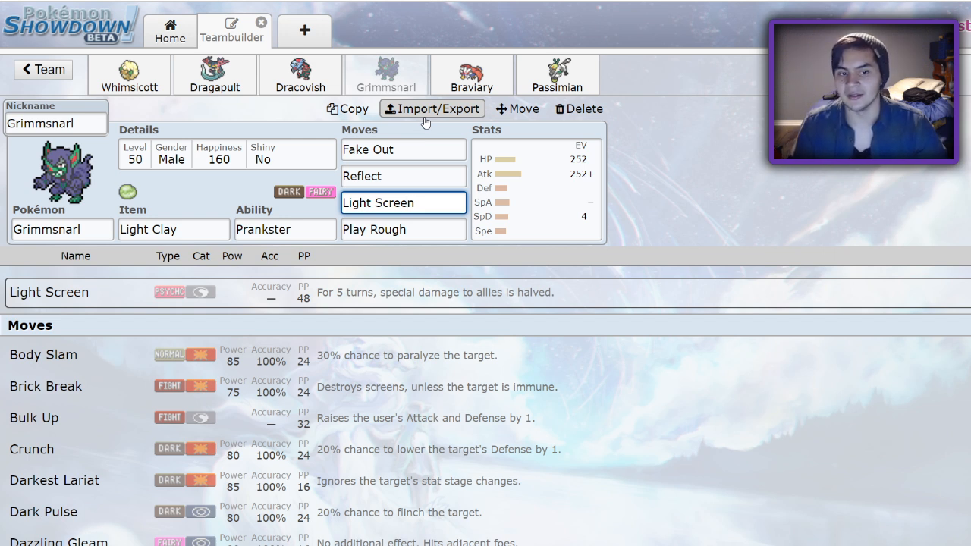
Step: Check Grimmsnarl's Play Rough details, then return to Dragapult's set
left_click(445, 230)
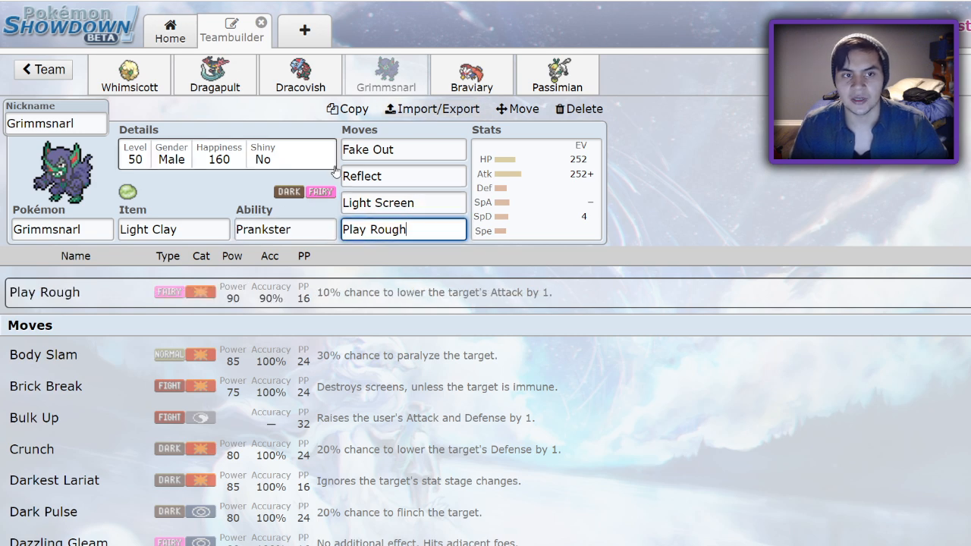
left_click(215, 74)
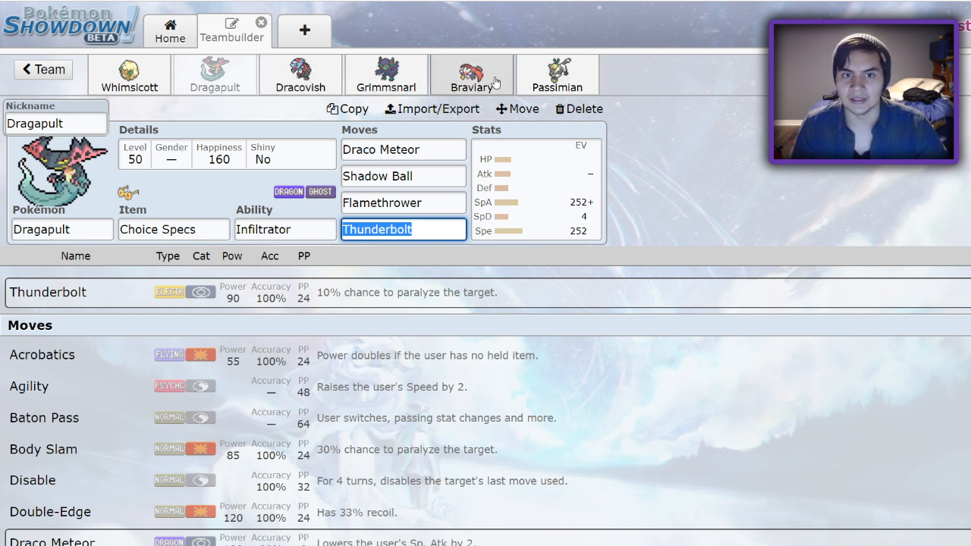
Step: Review Braviary's set and its Defiant ability details, briefly glancing at Passimian
left_click(471, 74)
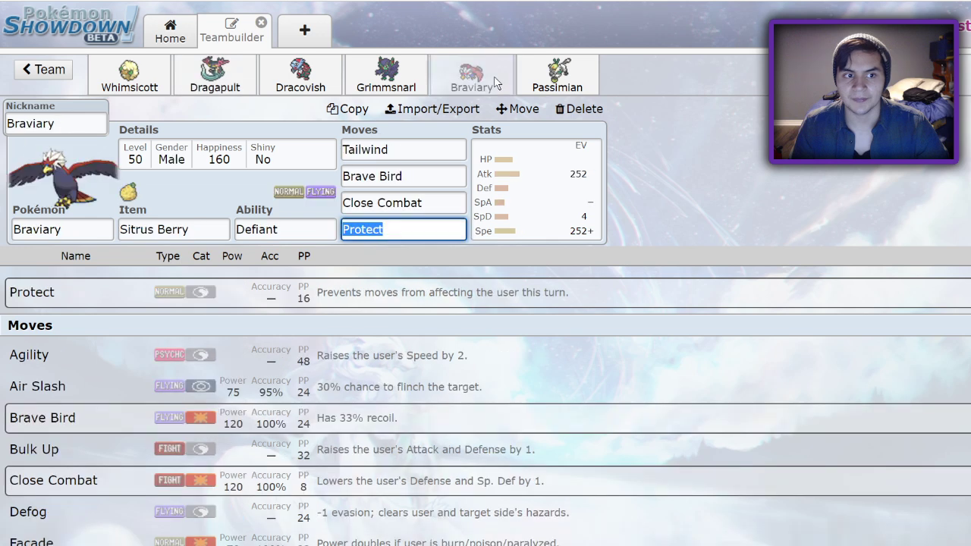
left_click(284, 229)
left_click(586, 84)
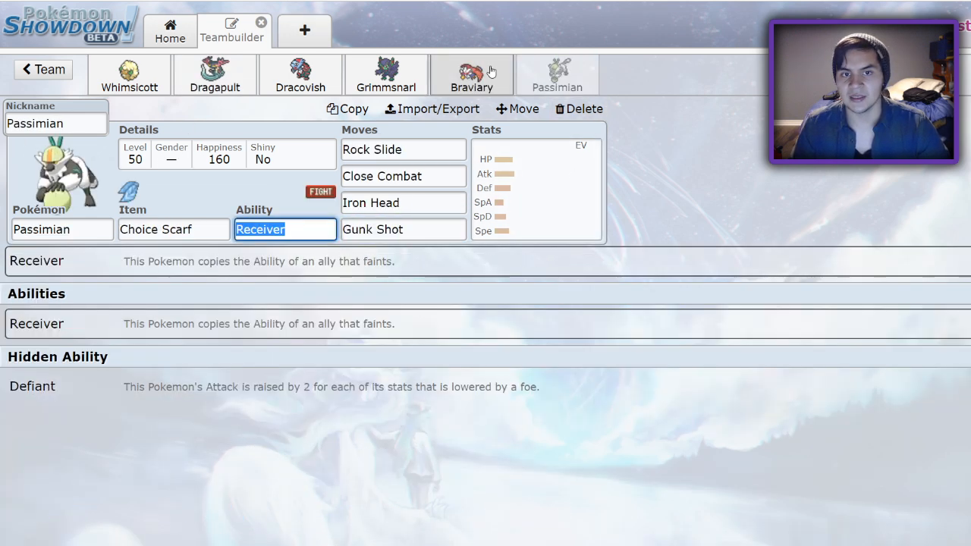
left_click(471, 75)
left_click(284, 229)
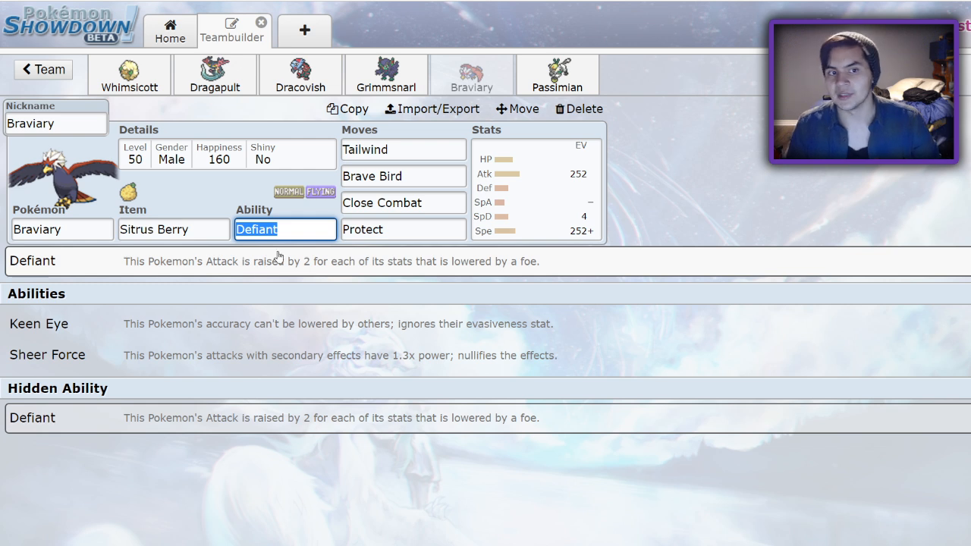
Step: Inspect Braviary's Brave Bird and Close Combat move details
left_click(414, 175)
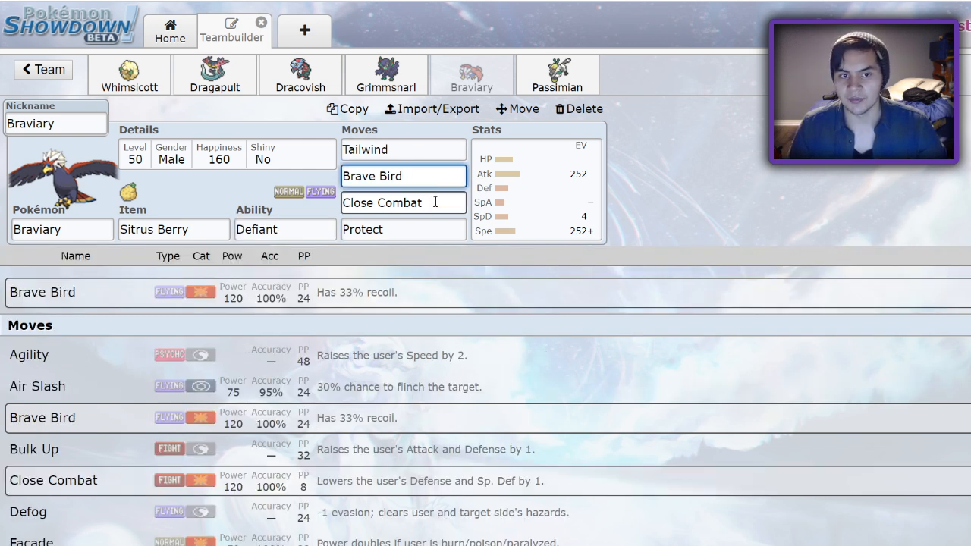
left_click(434, 202)
left_click(414, 175)
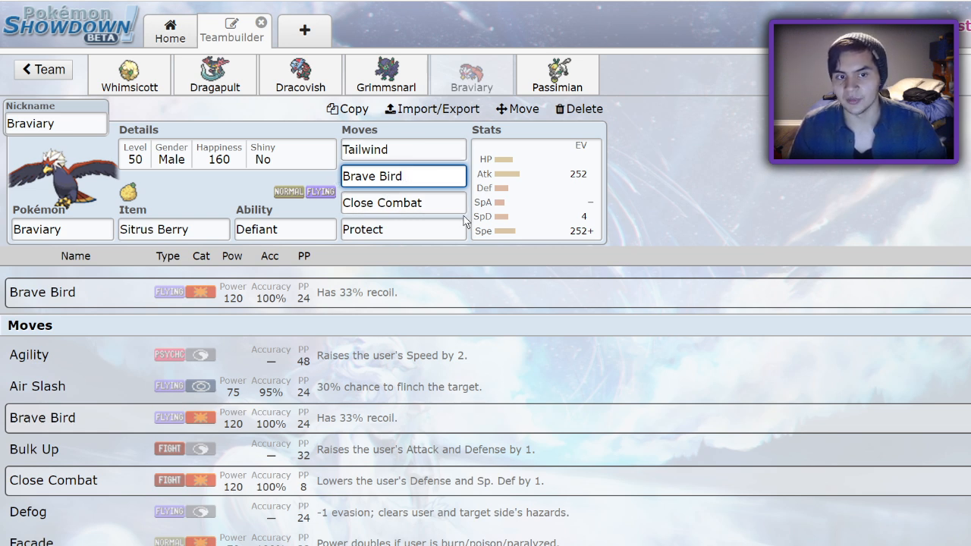
left_click(436, 201)
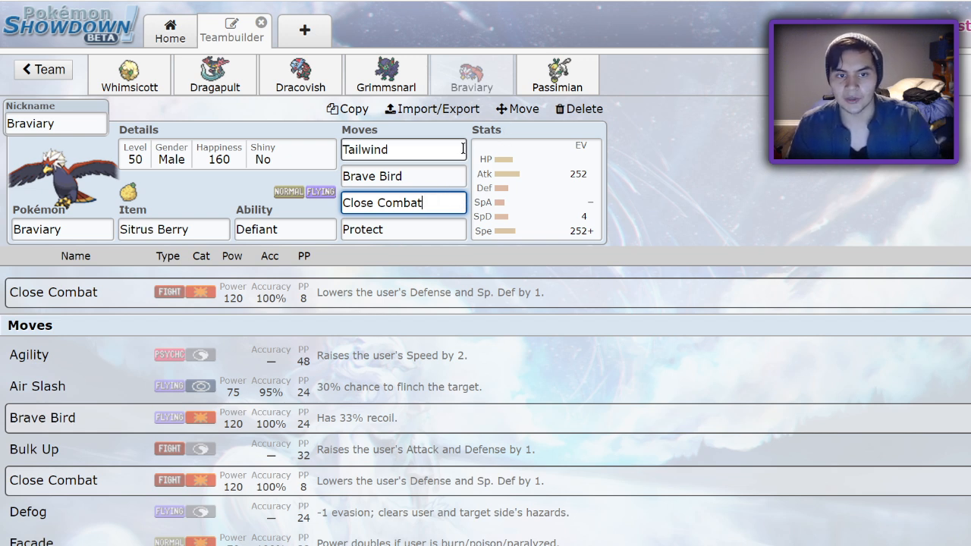
Step: Give Passimian 252 Speed and 252 Attack EVs in its stat editor
left_click(556, 75)
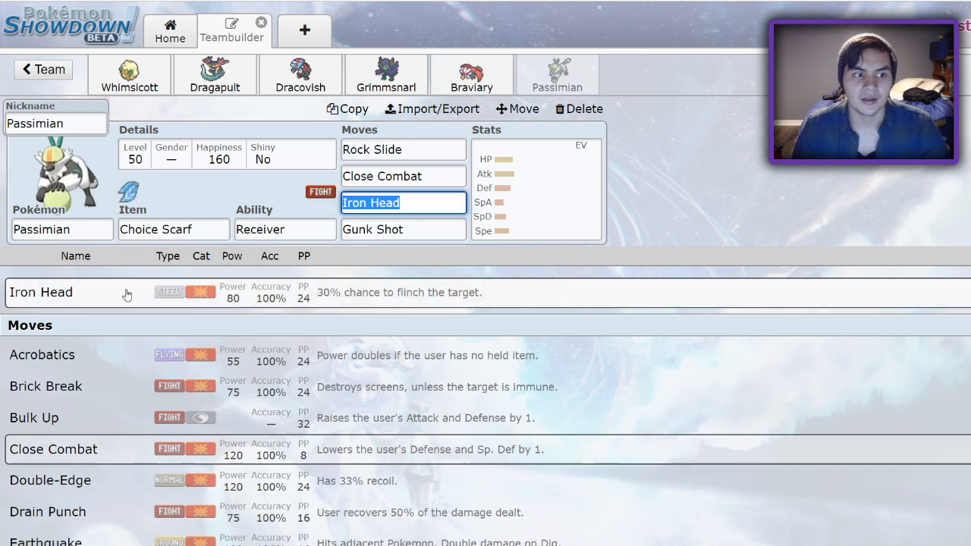
left_click(531, 189)
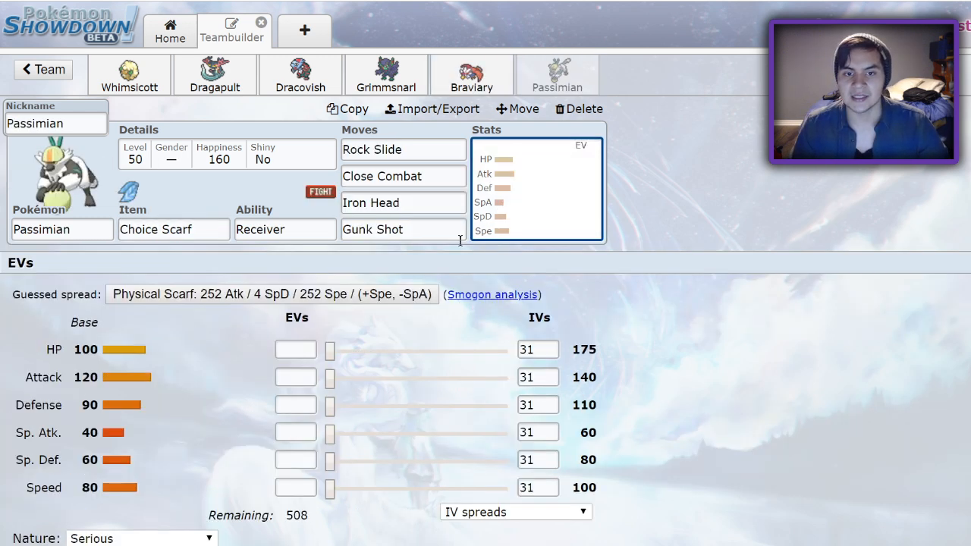
left_click_drag(328, 487, 502, 487)
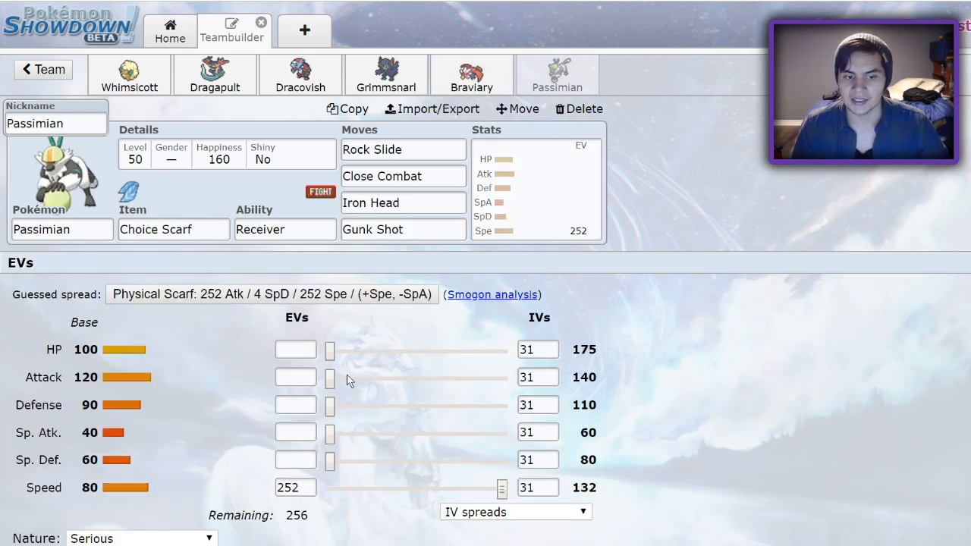
left_click_drag(329, 377, 503, 377)
Step: Review Rock Slide, Close Combat, Iron Head and Gunk Shot, then return to the Sand Offense team list
left_click(402, 150)
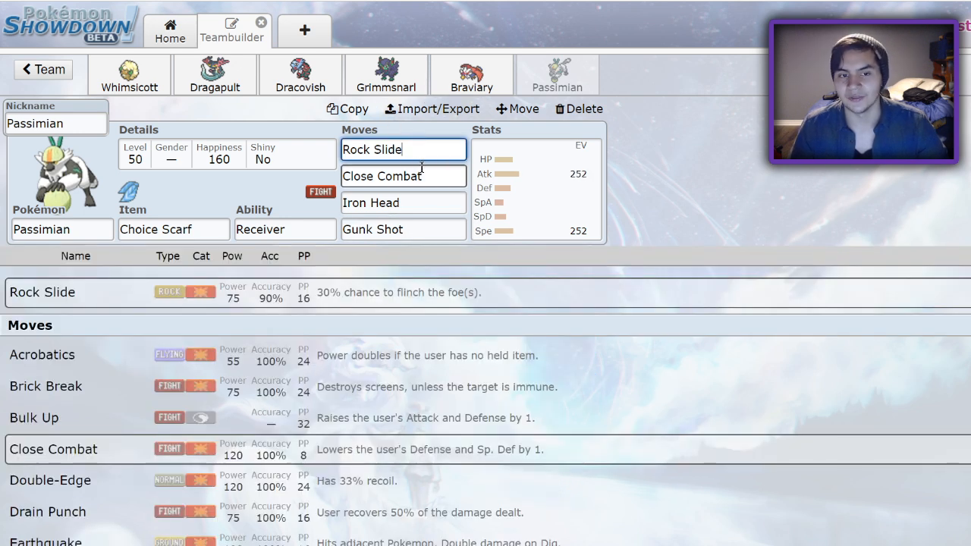
left_click(430, 174)
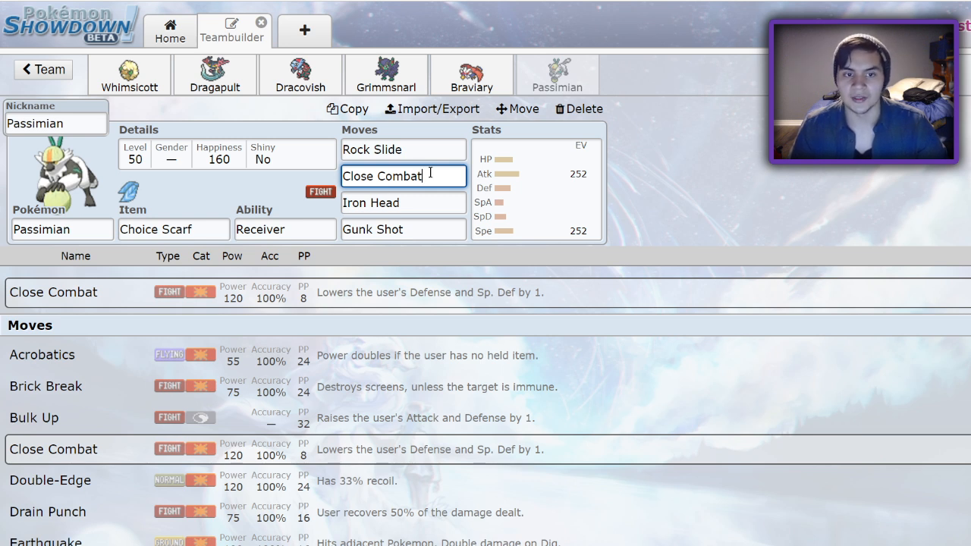
left_click(430, 203)
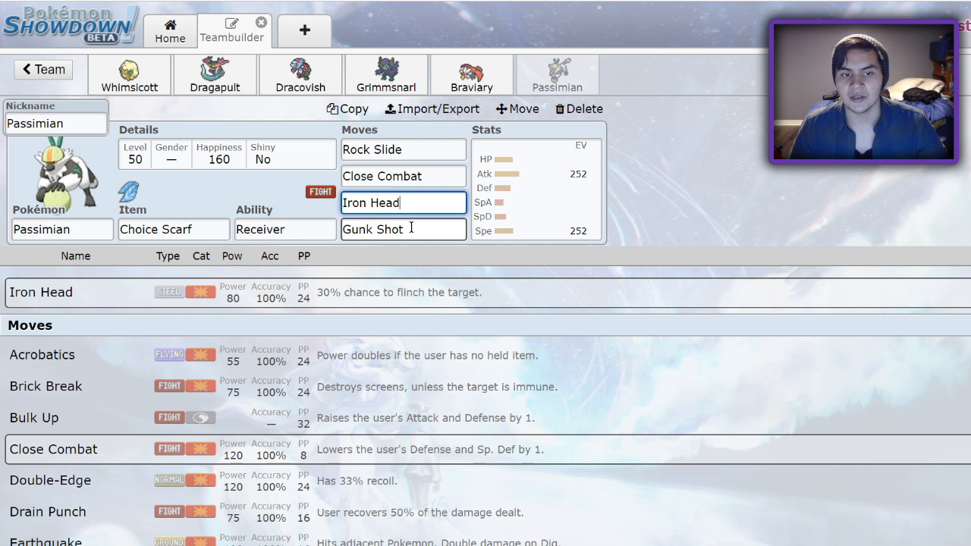
left_click(411, 228)
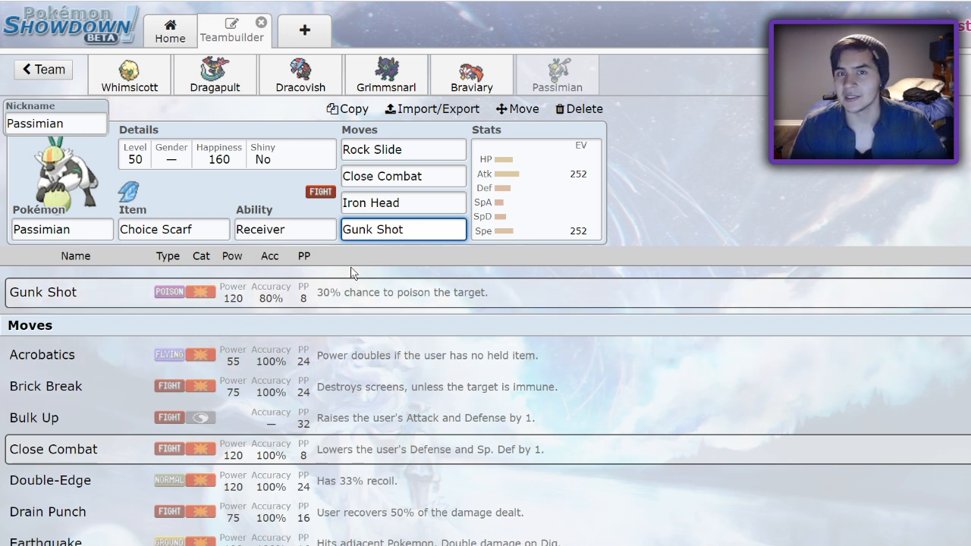
left_click(26, 70)
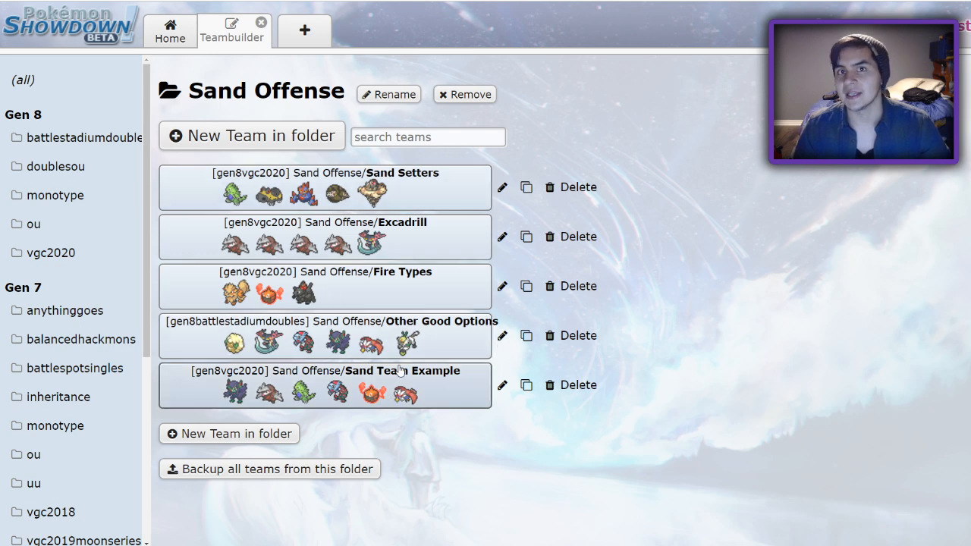
Step: Open the Sand Team Example and Grimmsnarl's stat details, glancing at Excadrill's set
left_click(377, 383)
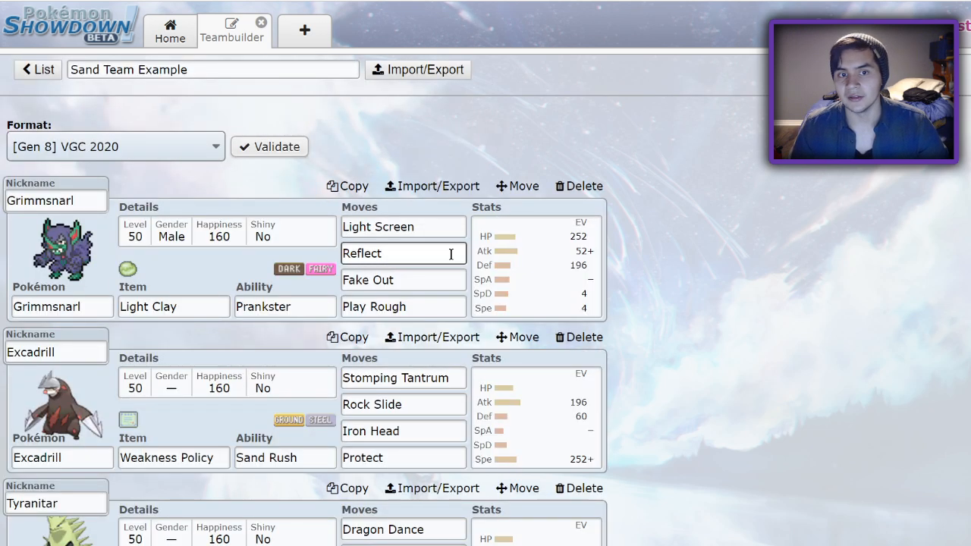
left_click(549, 269)
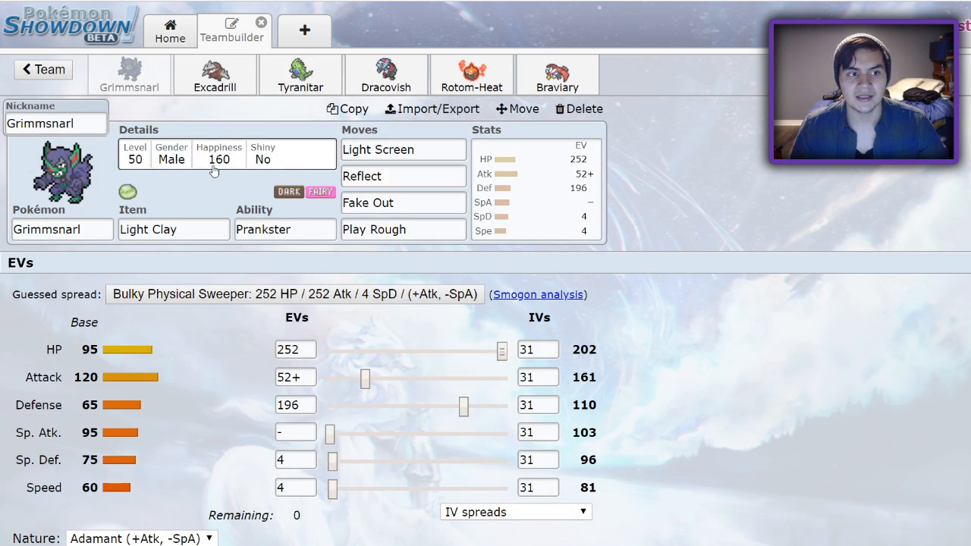
left_click(215, 75)
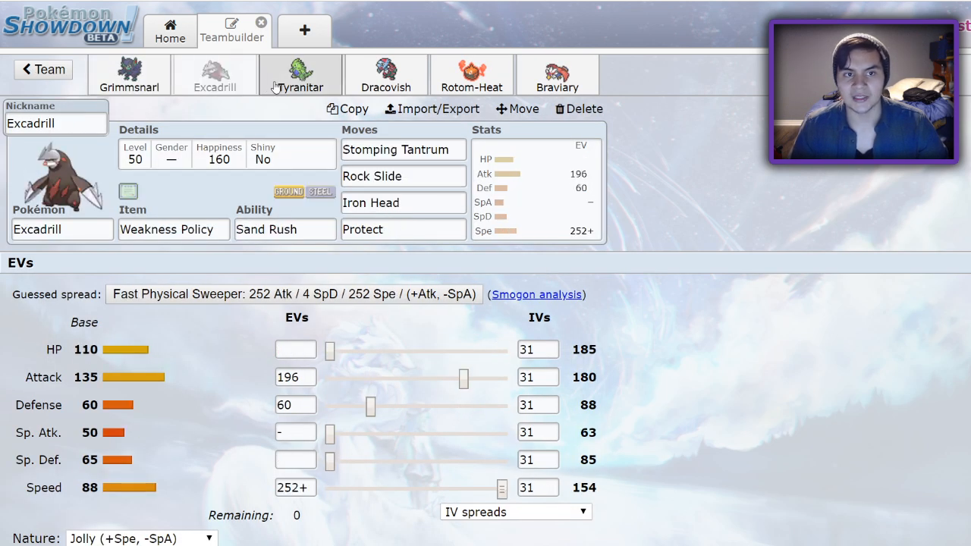
left_click(145, 79)
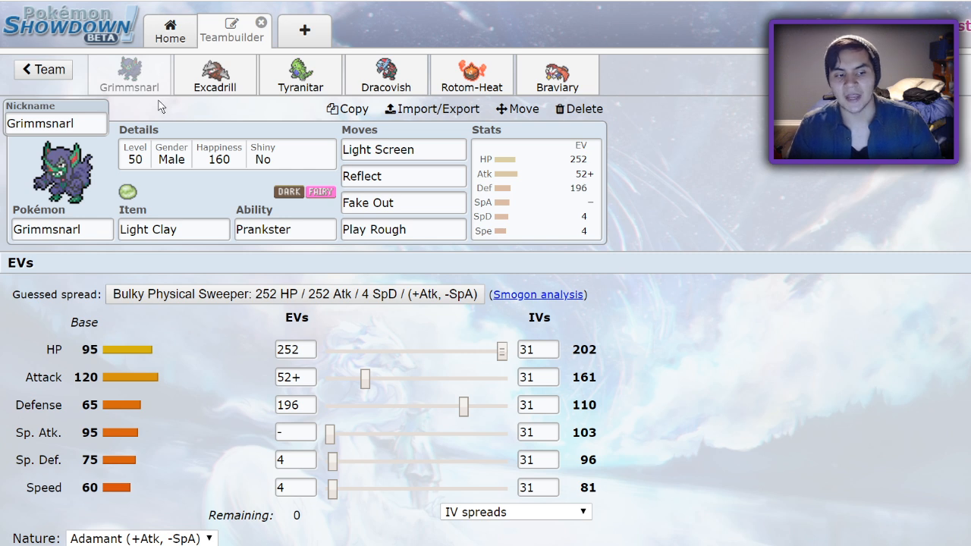
Step: Review what Play Rough, Light Screen, Reflect and Fake Out do, then move on to Excadrill's set
left_click(379, 230)
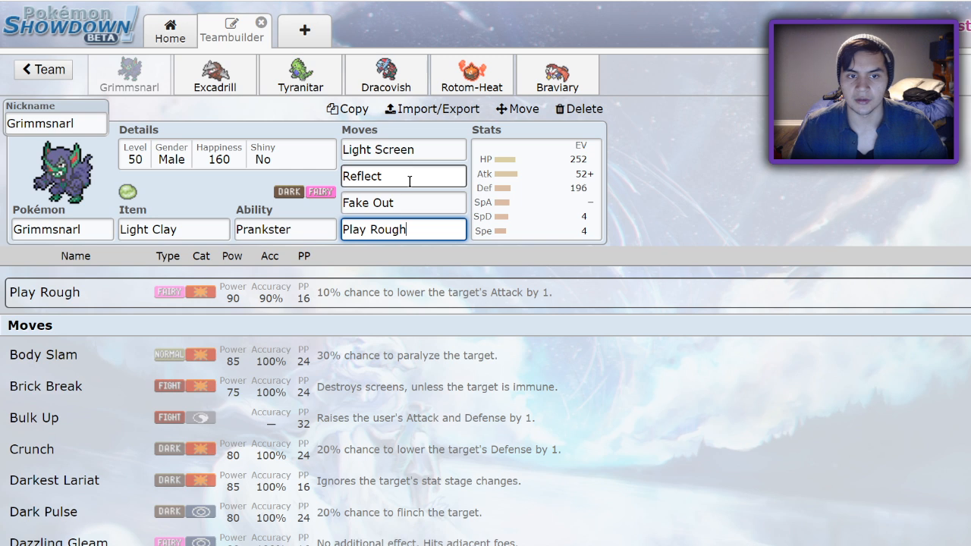
left_click(406, 150)
left_click(403, 176)
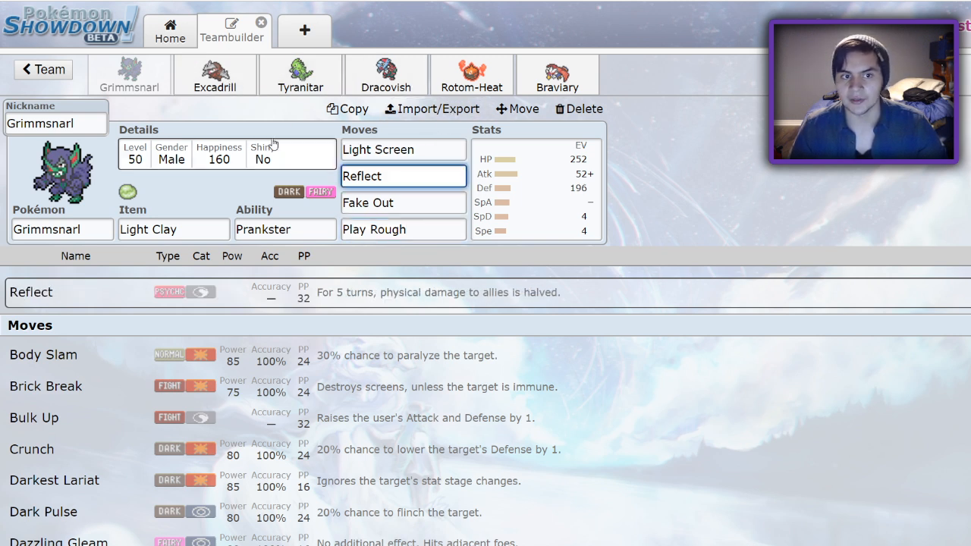
left_click(397, 201)
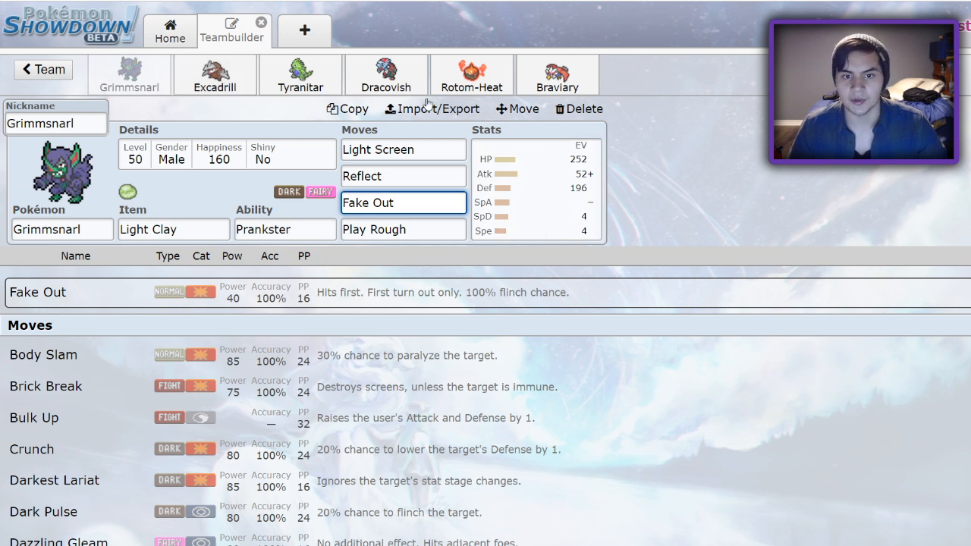
left_click(215, 74)
Step: Show Excadrill's EV spread and compare it against Grimmsnarl's and Tyranitar's sets
left_click(569, 206)
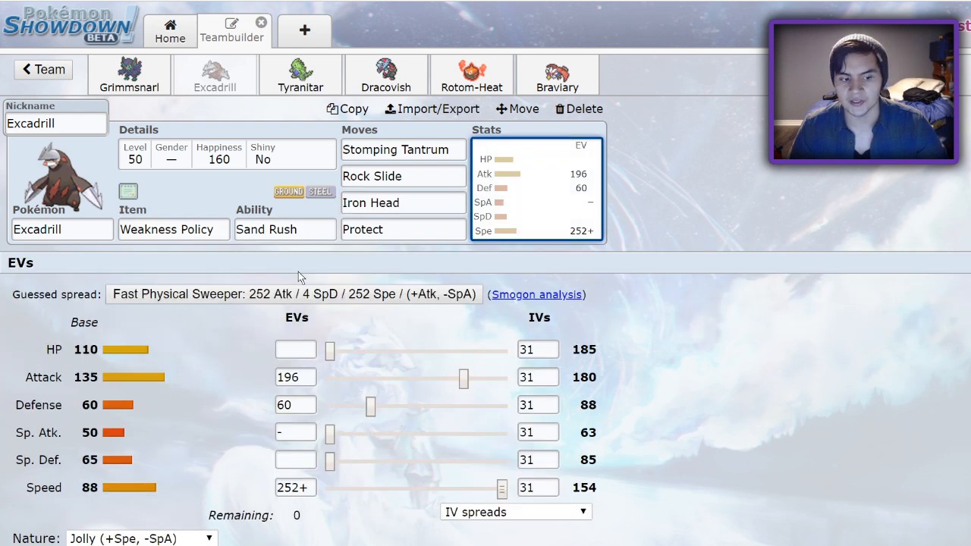
left_click(129, 74)
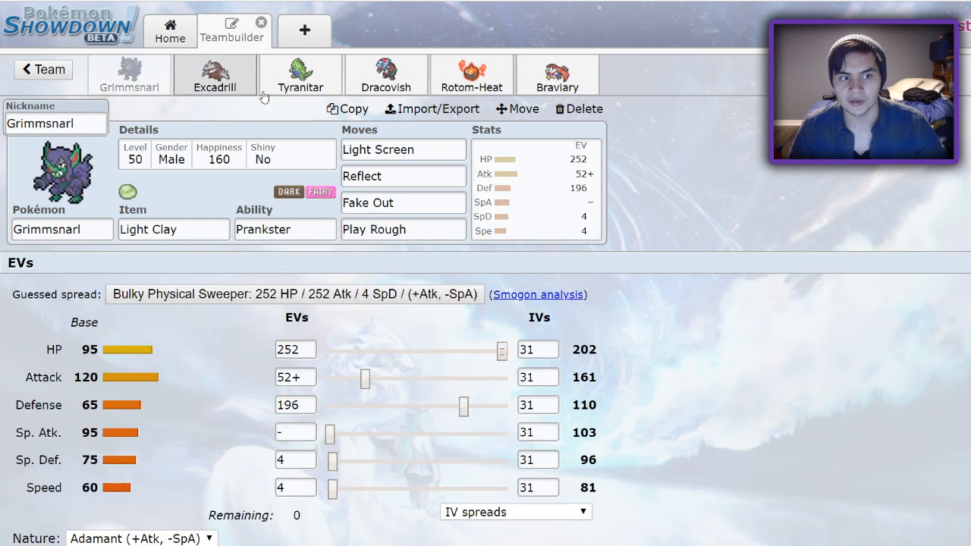
left_click(214, 74)
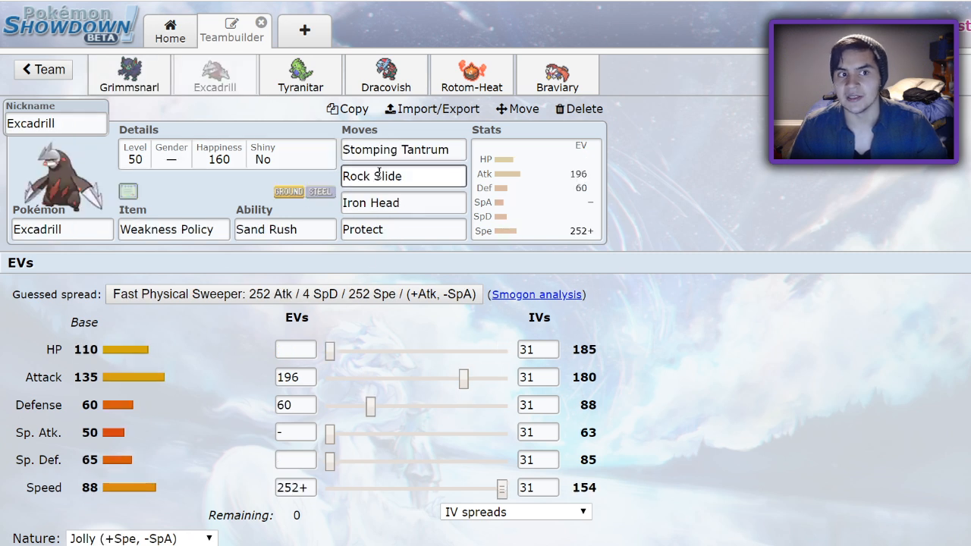
left_click(280, 81)
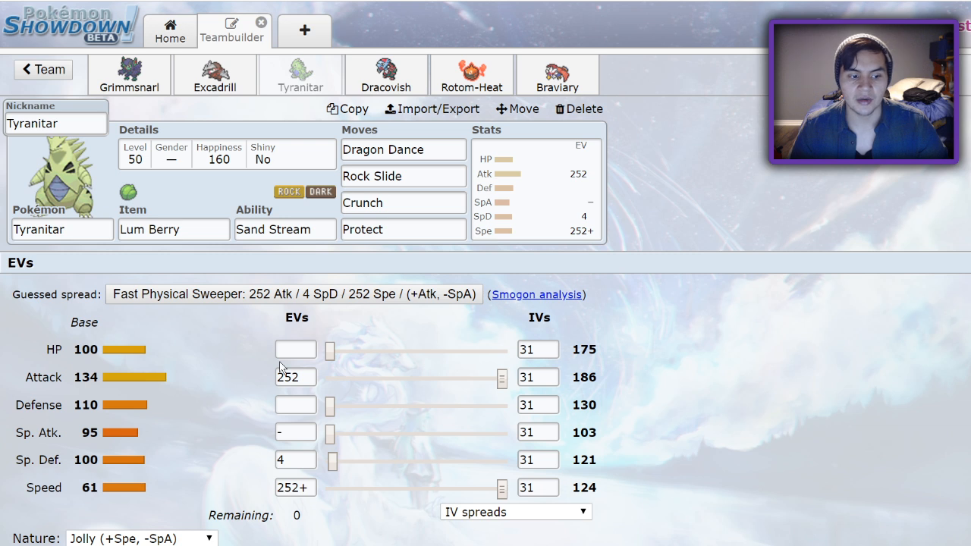
Step: Compare Grimmsnarl and Tyranitar again, focusing Tyranitar's Rock Slide, then return to Excadrill
left_click(108, 70)
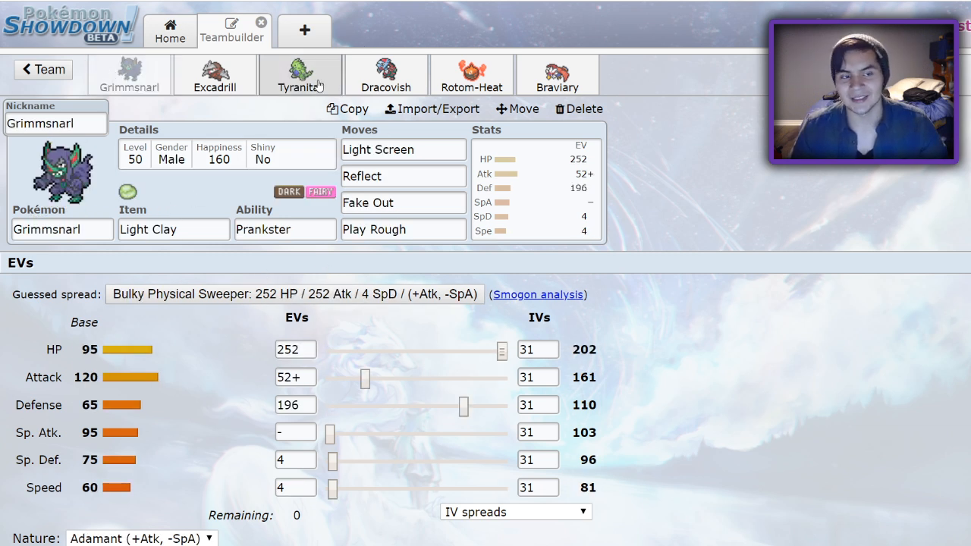
left_click(298, 68)
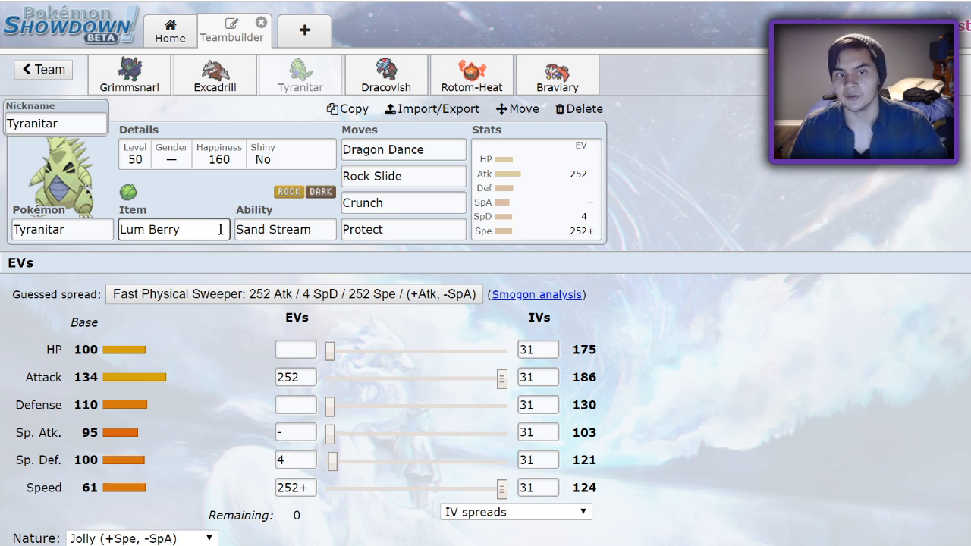
left_click(375, 176)
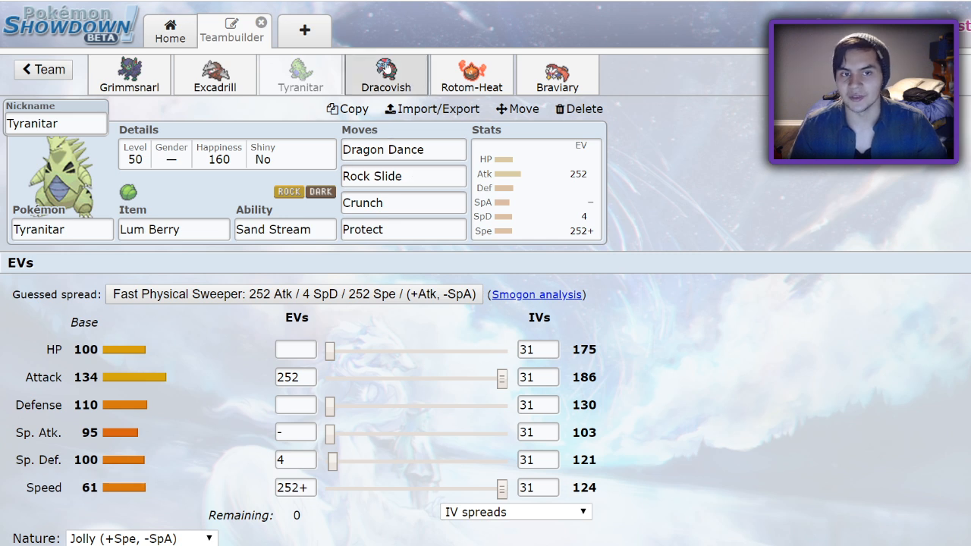
left_click(196, 88)
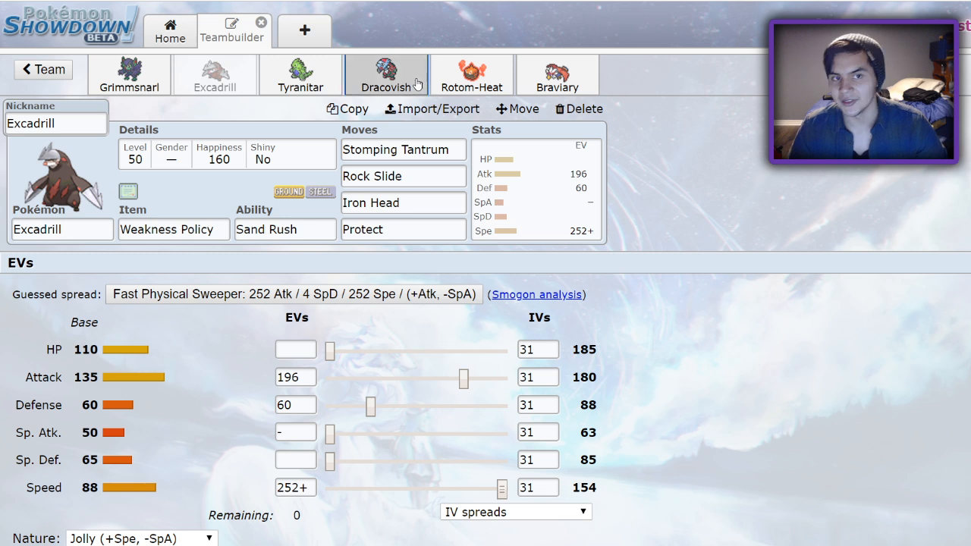
Step: Look through the Dracovish, Rotom-Heat, Excadrill and Braviary sets in turn
left_click(387, 72)
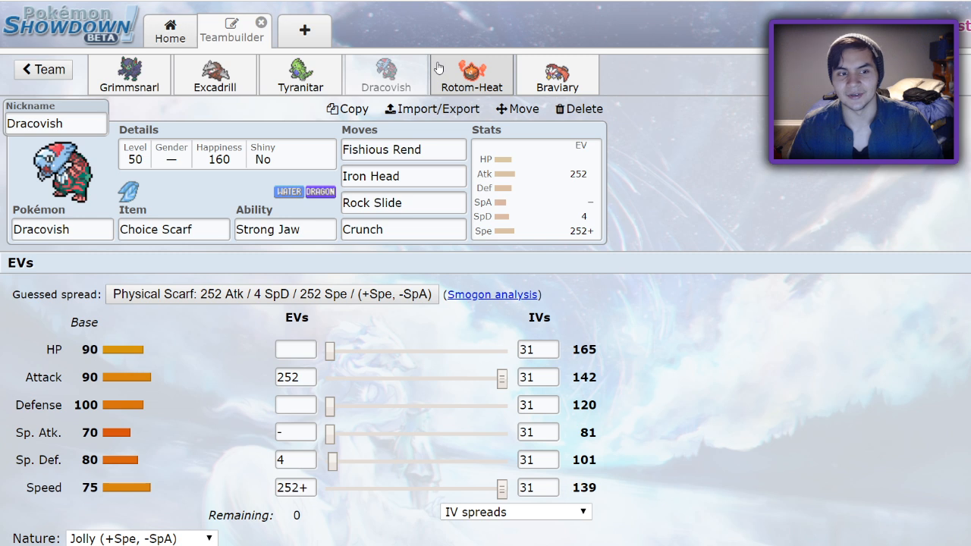
left_click(476, 74)
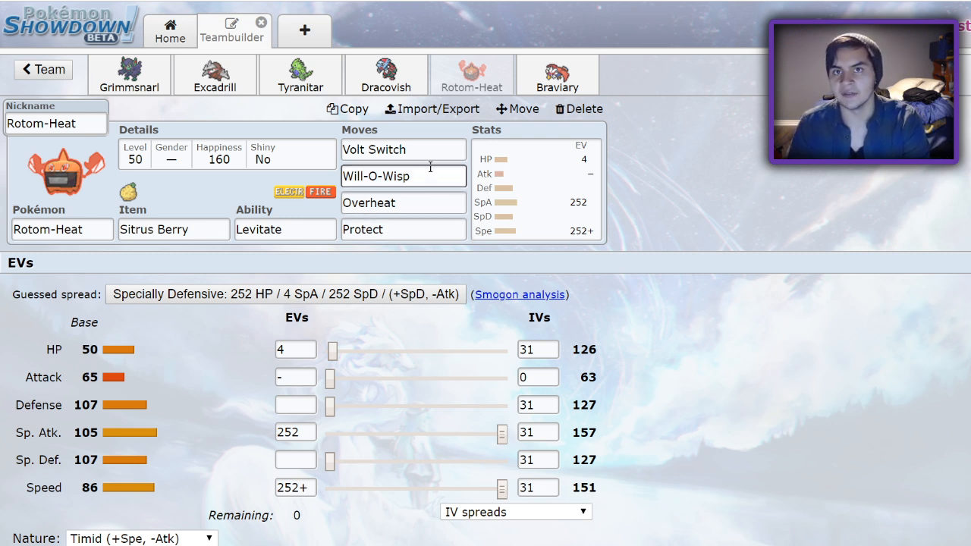
left_click(203, 85)
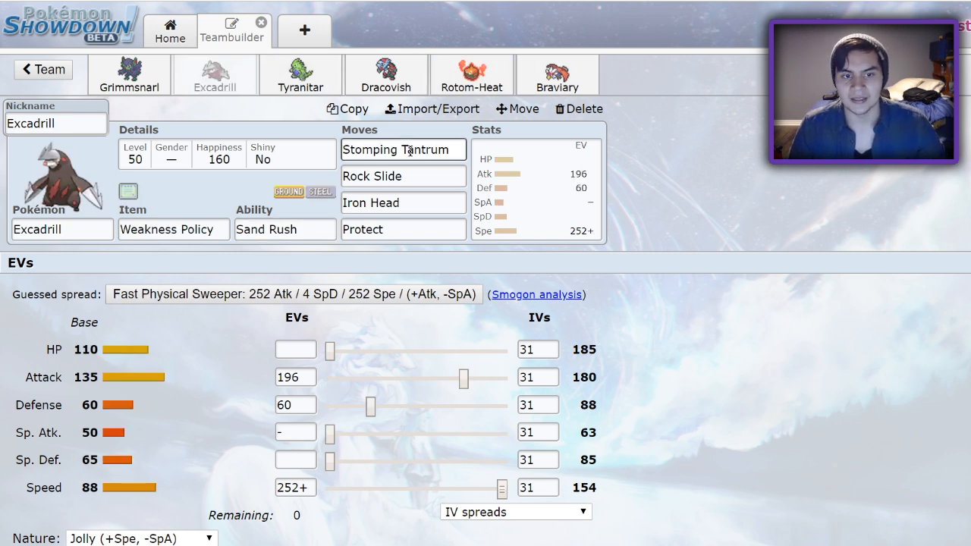
left_click(543, 74)
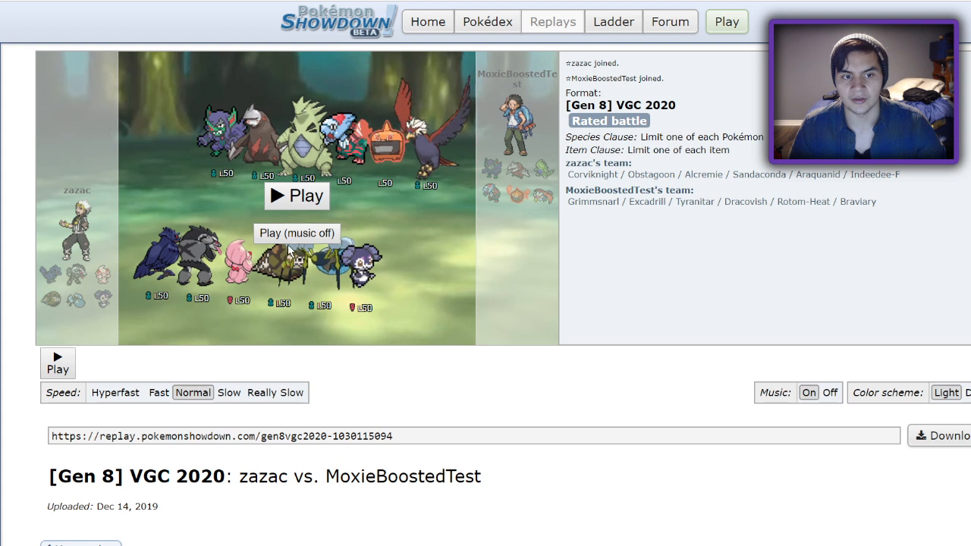
Step: Start the zazac replay with music off from the sand team's side, pausing at turn 1 and resuming
left_click(296, 233)
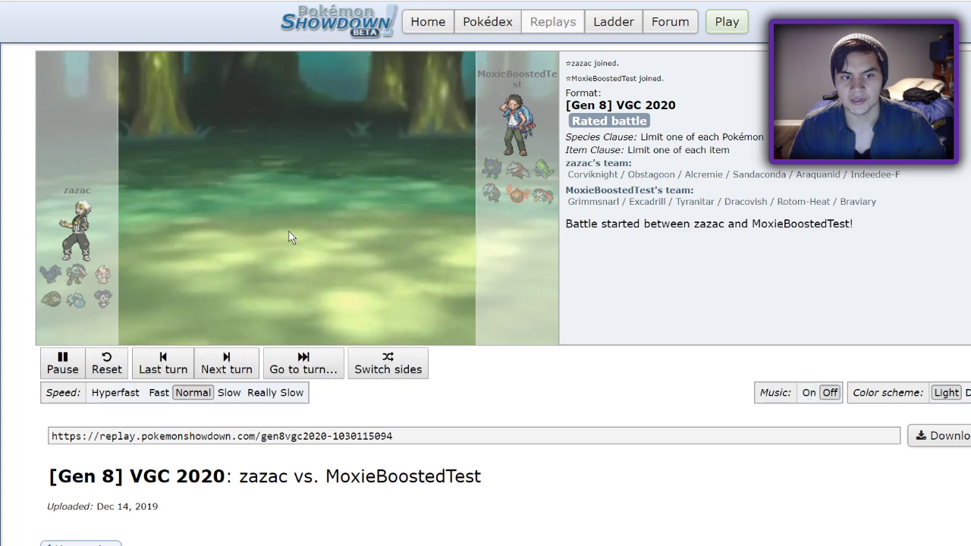
left_click(395, 370)
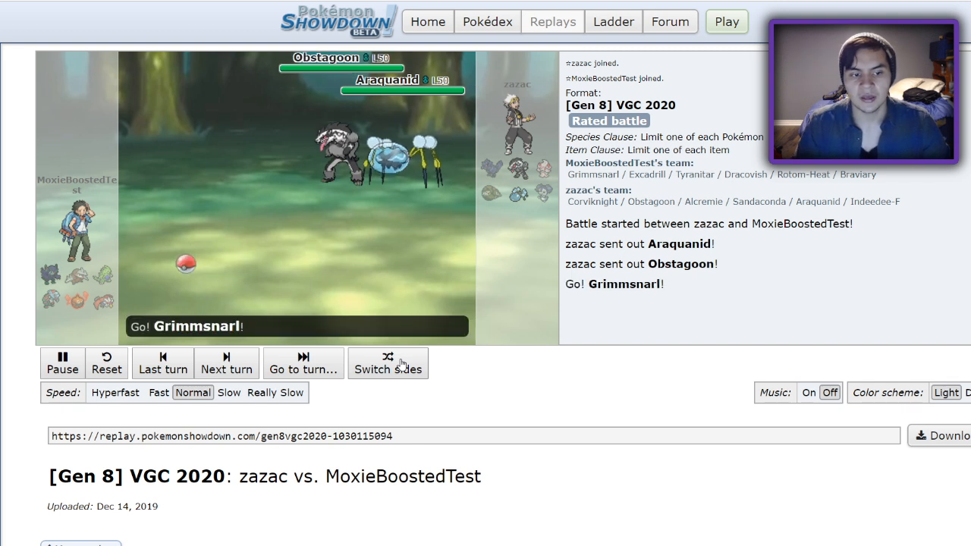
left_click(60, 363)
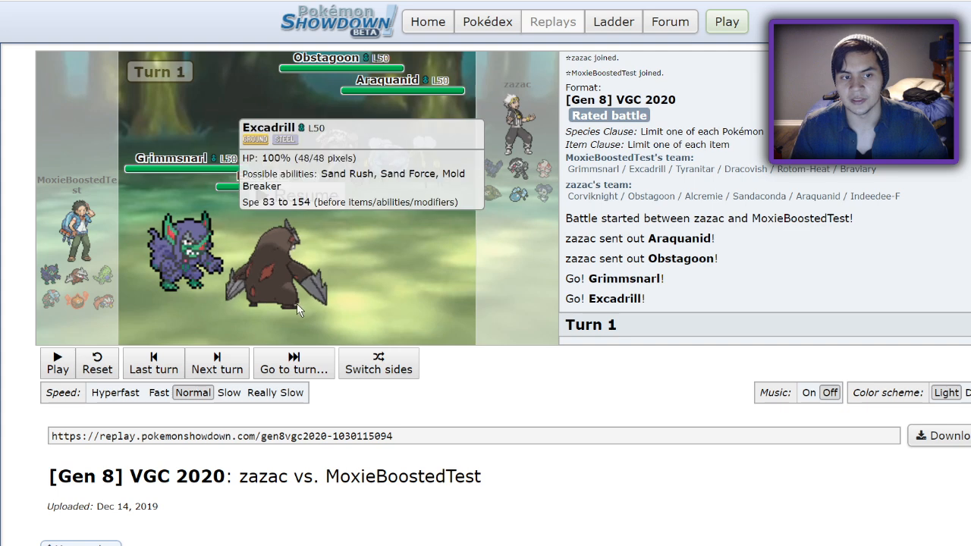
mouse_move(184, 251)
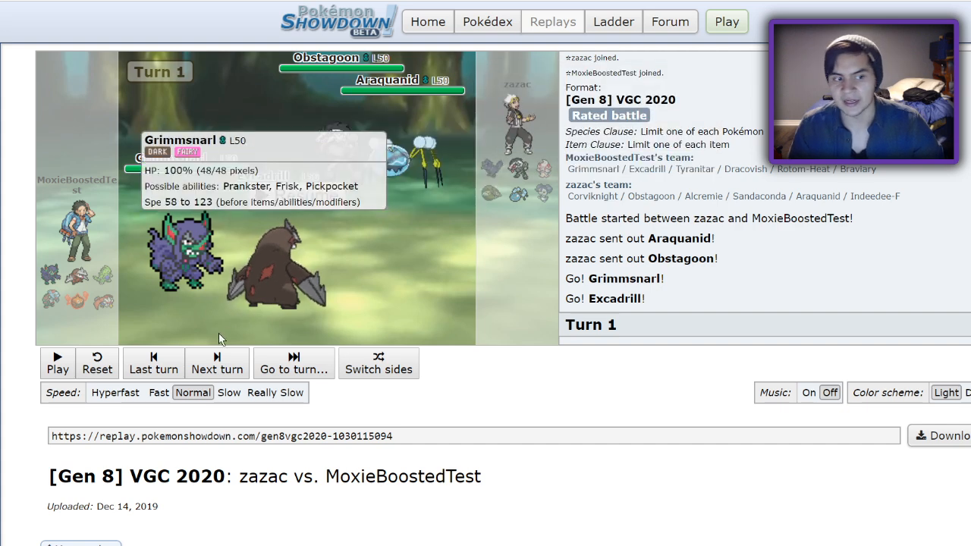
left_click(50, 372)
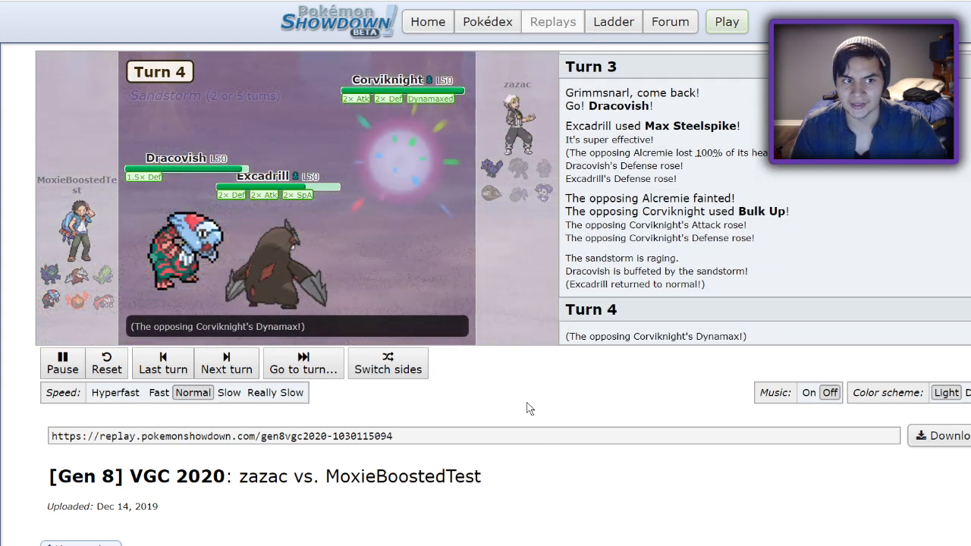
Step: Run the zazac replay at Hyperfast speed to its end
left_click(115, 392)
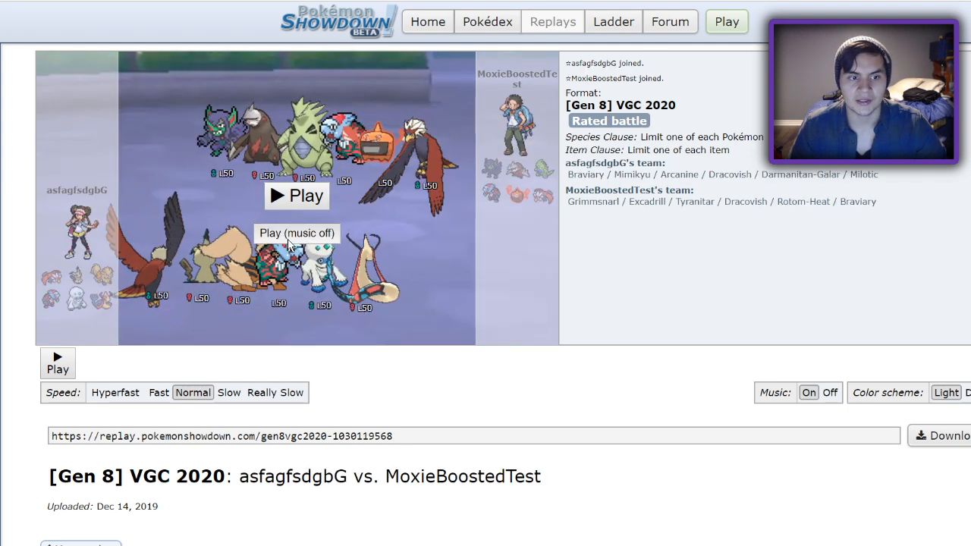
Step: Start the asfagfsdgbG replay with music off from the sand team's side and pause during turn 4
left_click(277, 228)
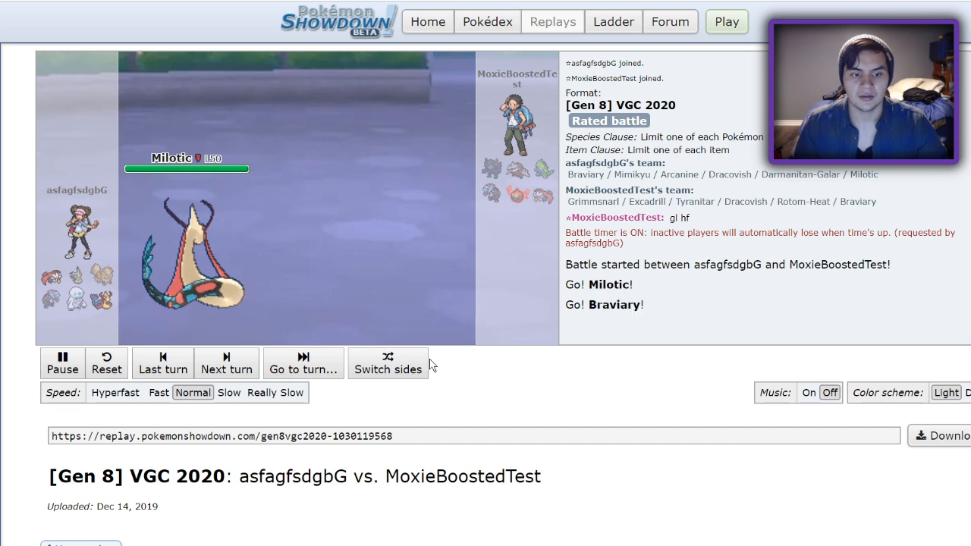
left_click(408, 372)
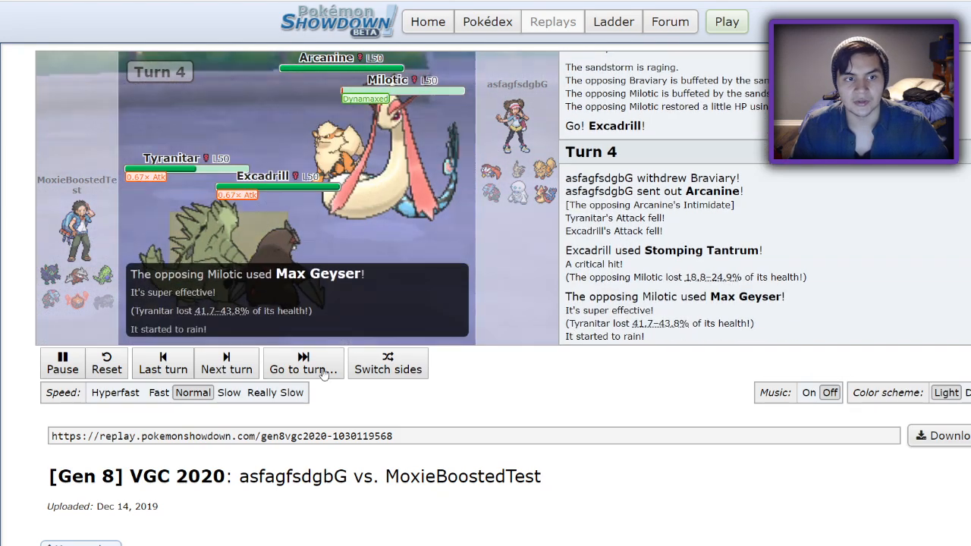
left_click(62, 362)
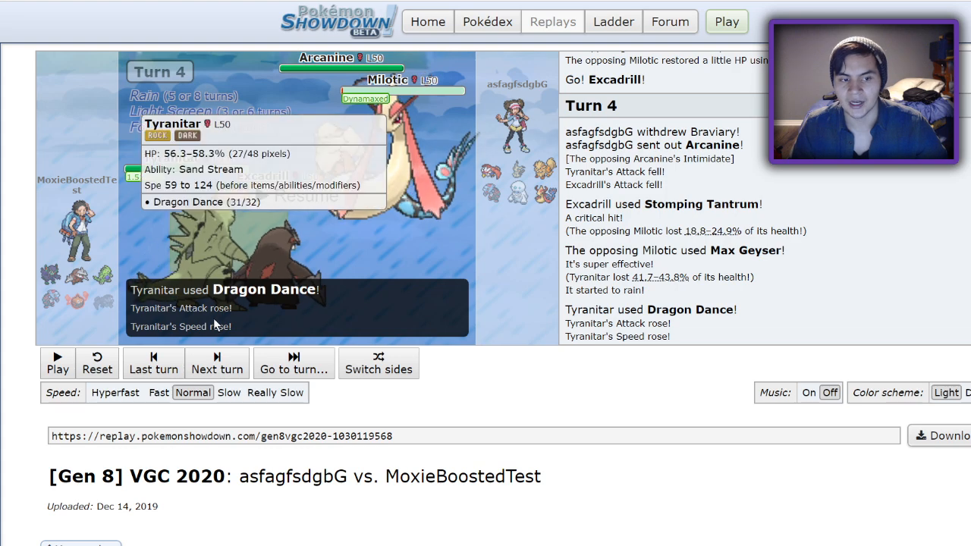
Step: Resume the asfagfsdgbG replay so it runs on toward turn 10
left_click(58, 363)
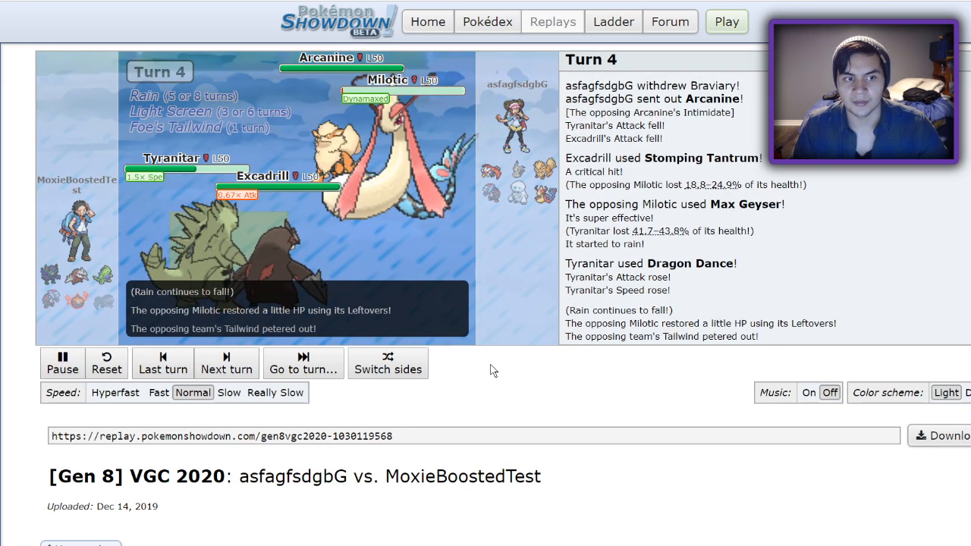